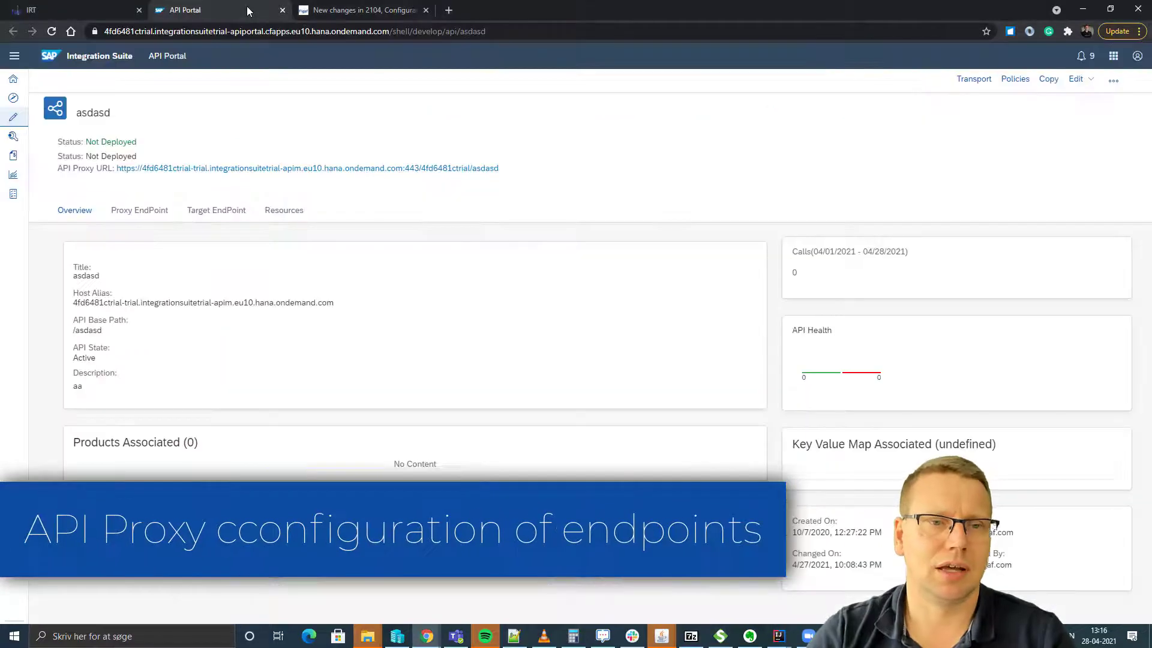
View the target endpoint settings of the asdasd API proxy.
click(226, 215)
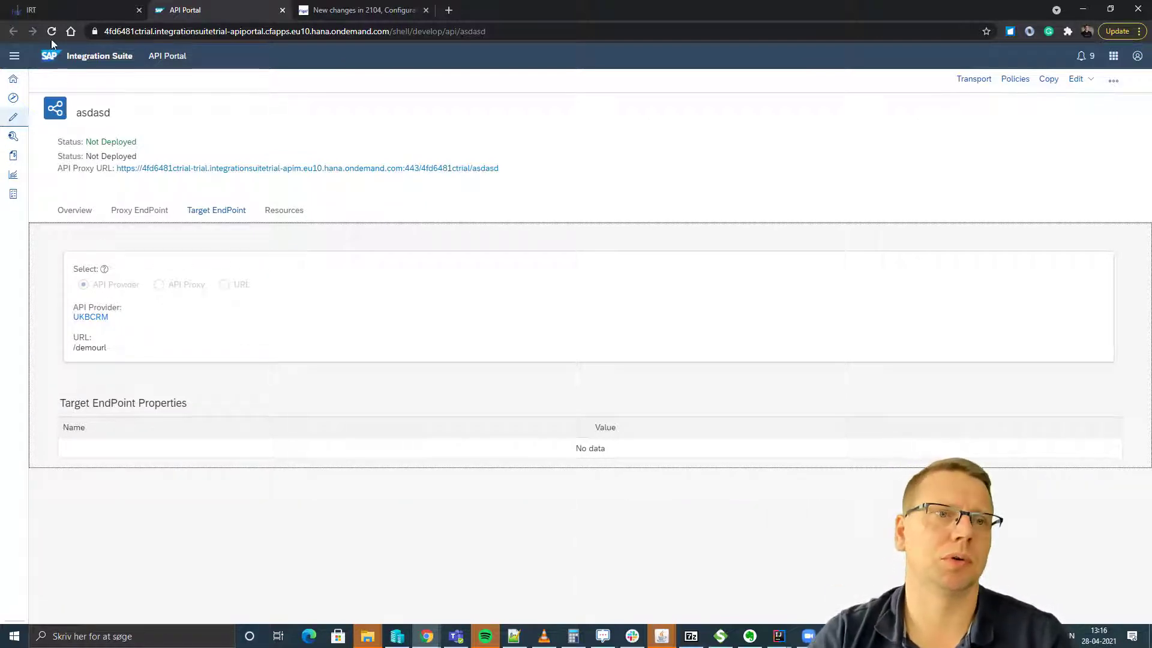
In Figaf IRT, assign the asdasd API proxy to a new ticket titled "test api" with landscape API mgmt and external ticket id jira-1235.
click(67, 6)
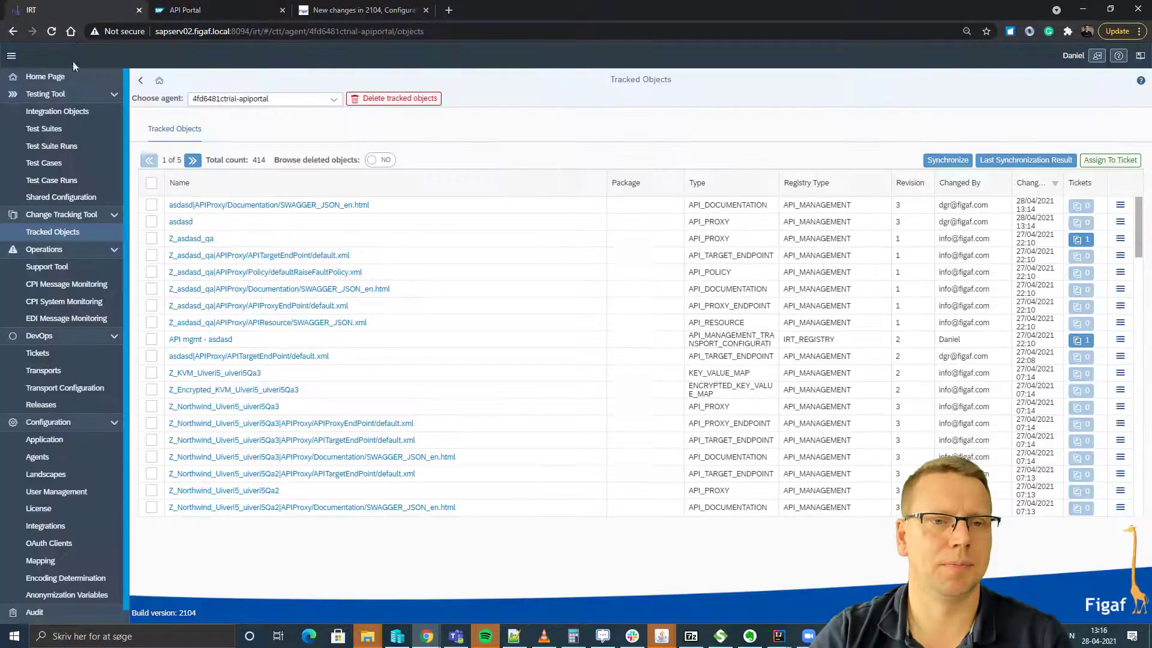
click(151, 222)
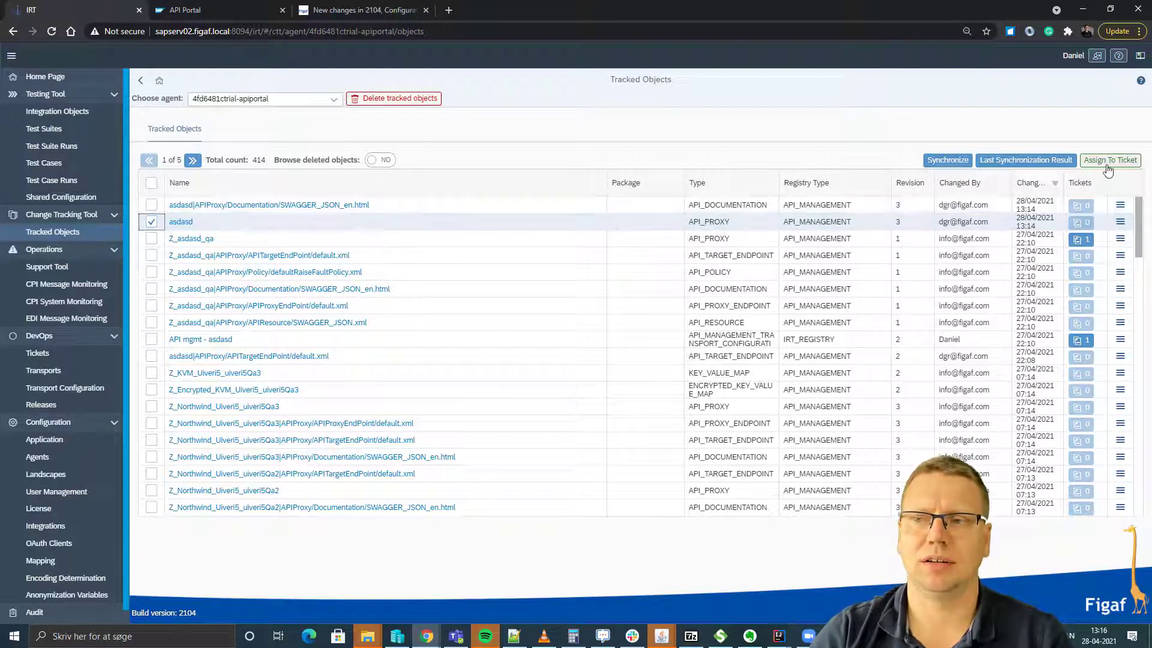
click(1109, 162)
click(579, 272)
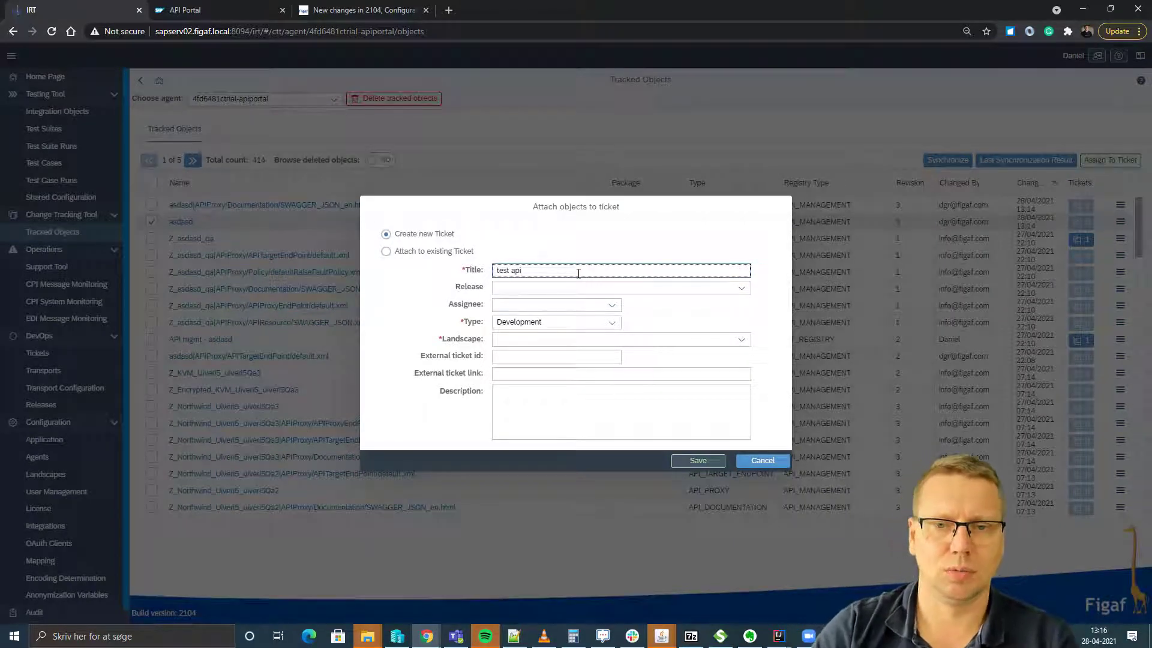
click(742, 339)
click(713, 359)
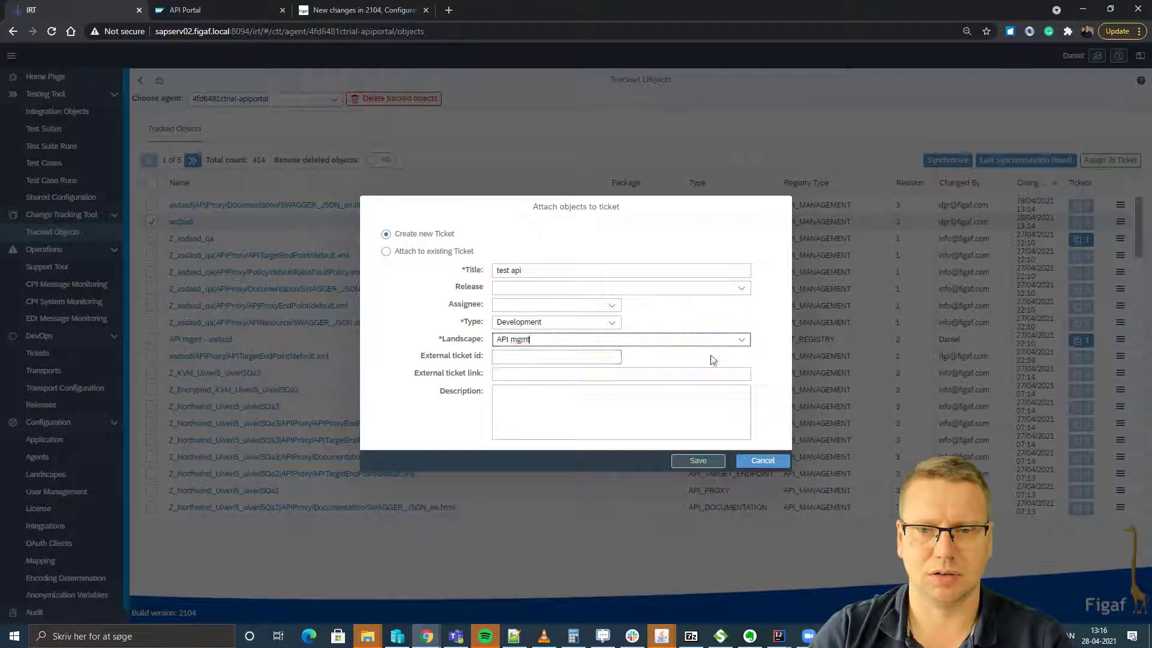
click(518, 357)
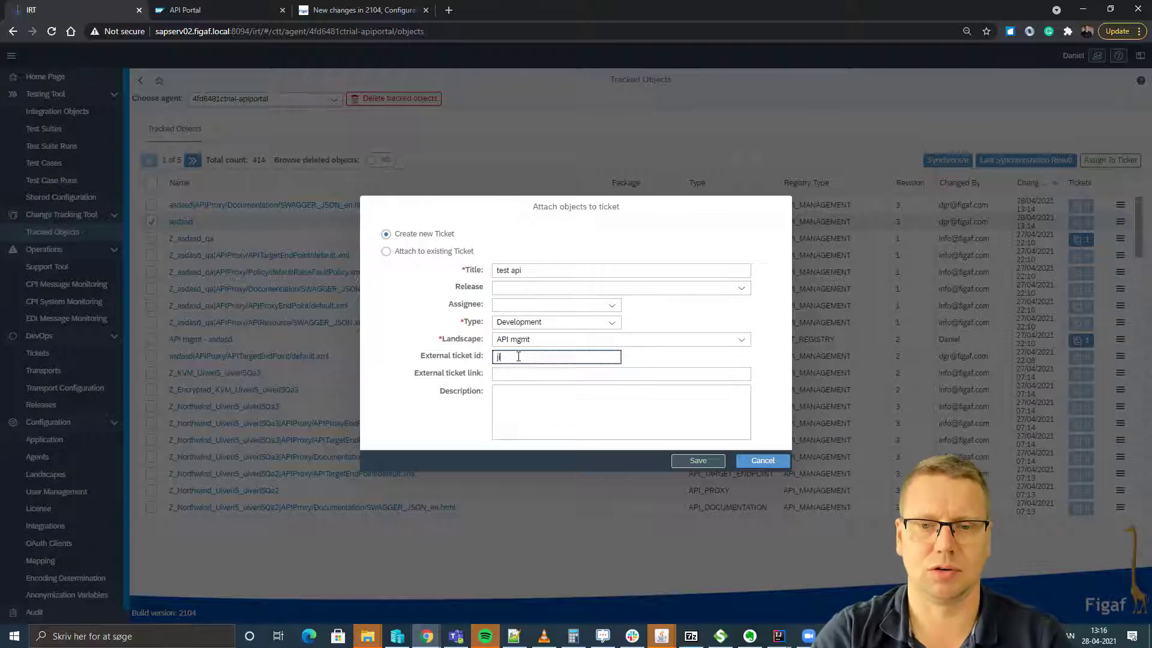
click(694, 461)
click(648, 360)
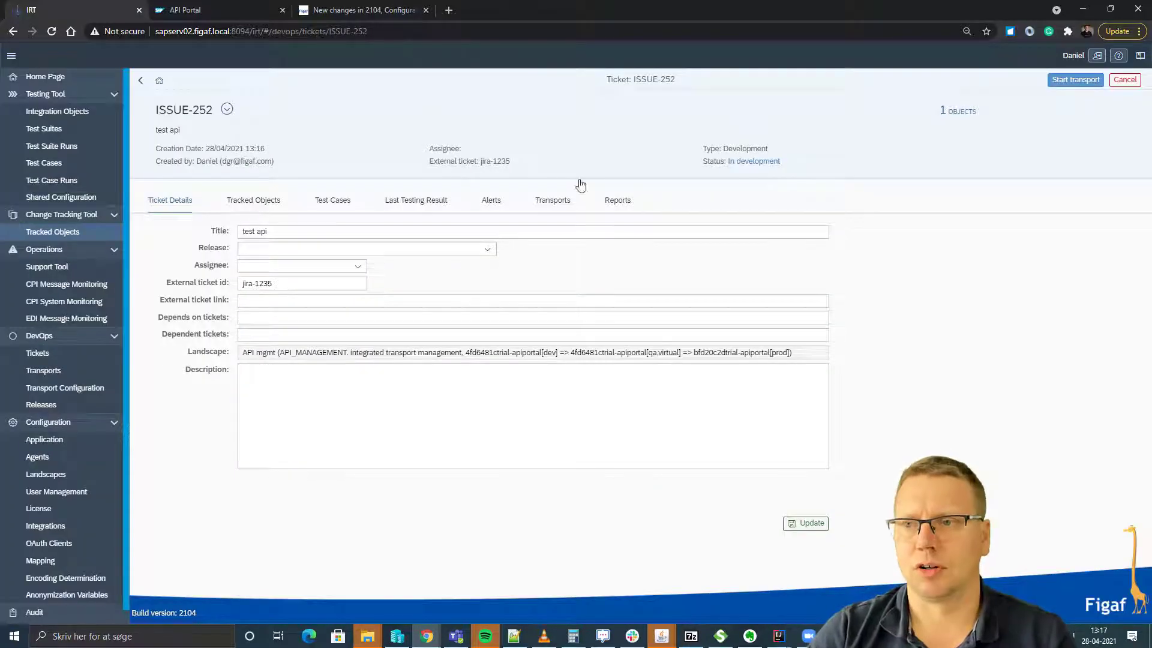
Start the transport for the ticket and open the transport configuration of the asdasd source object.
click(1074, 79)
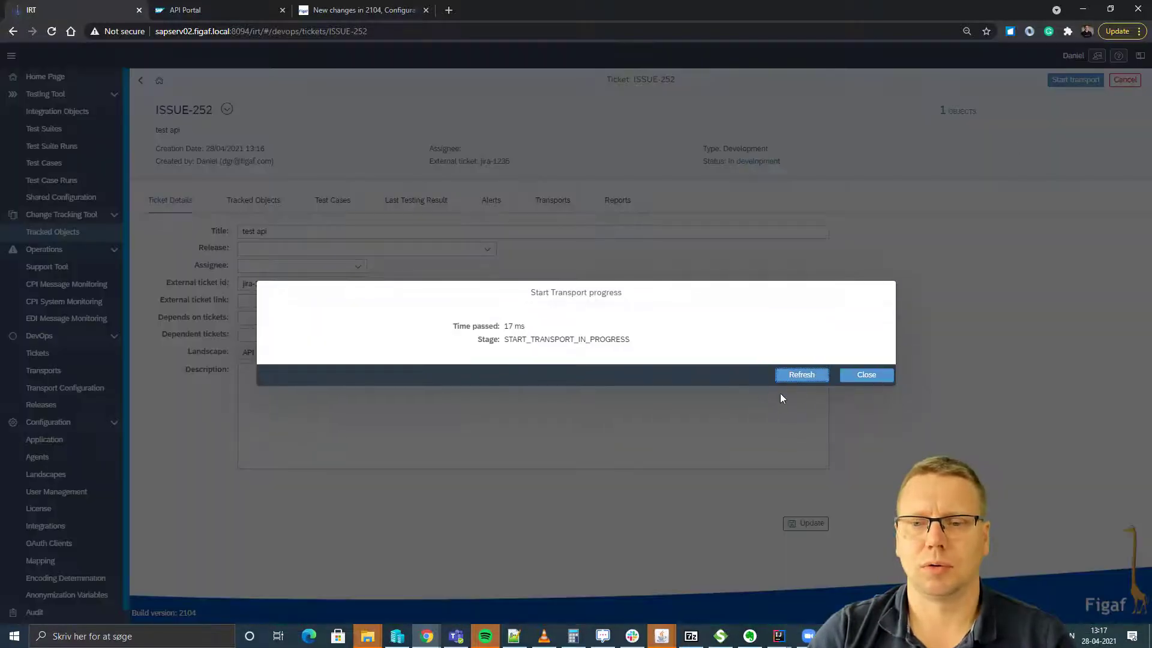
click(803, 375)
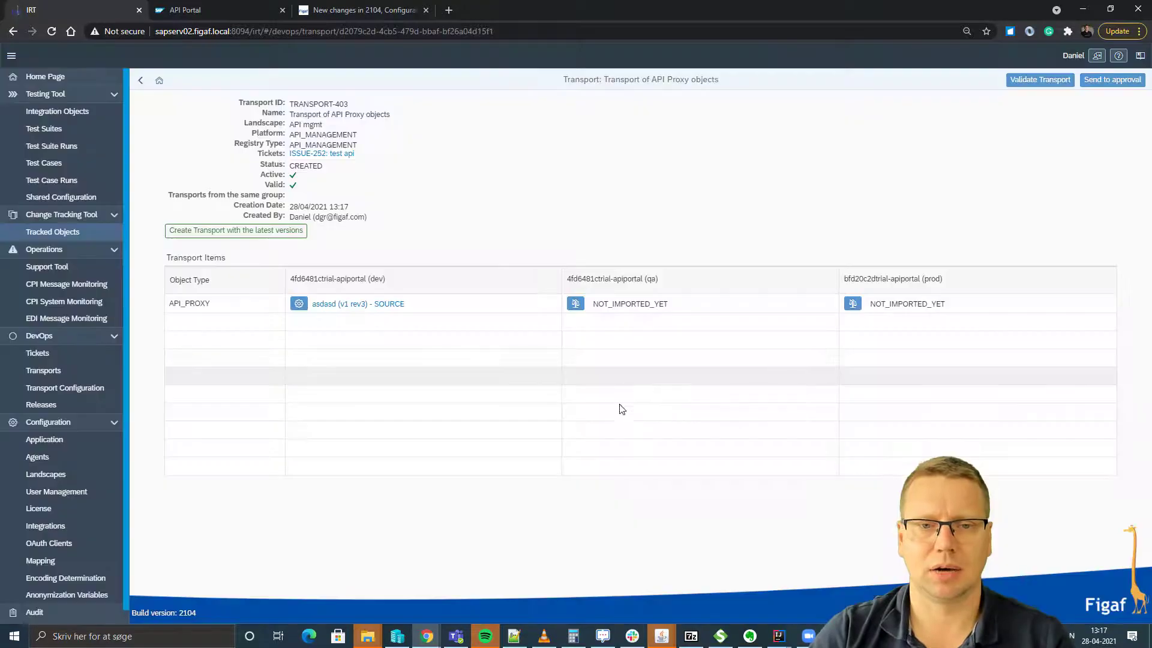
click(299, 304)
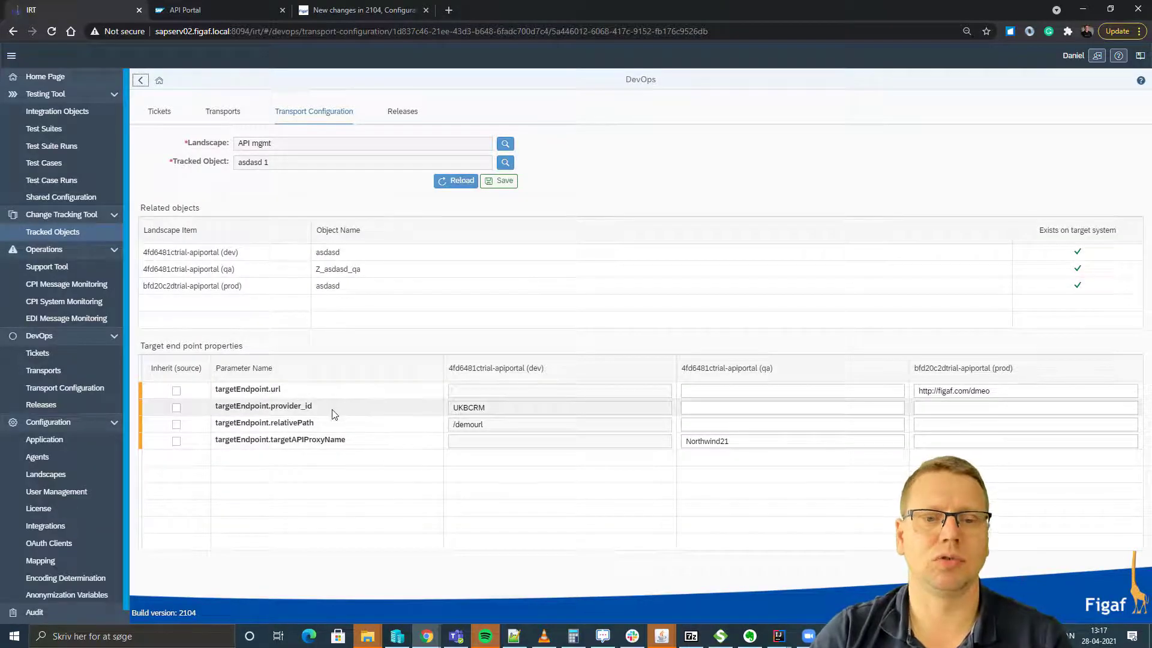
For the QA system, set targetEndpoint.provider_id to UKBCRM and targetEndpoint.relativePath to /demourlQA.
drag(503, 409, 443, 404)
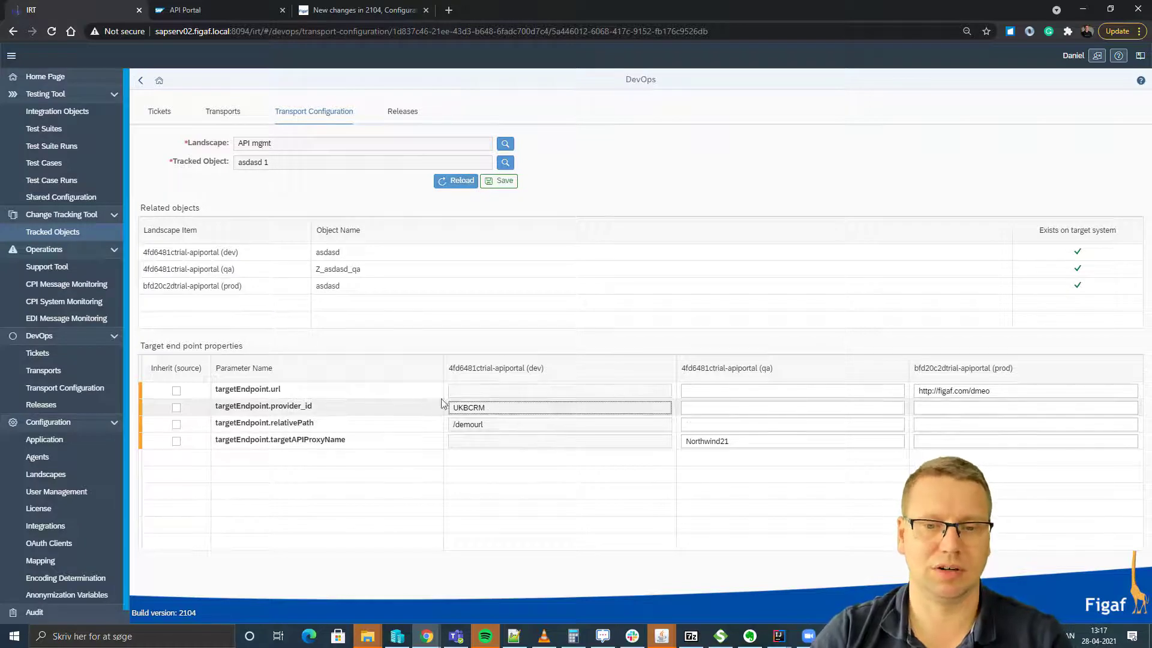
key(ctrl+c)
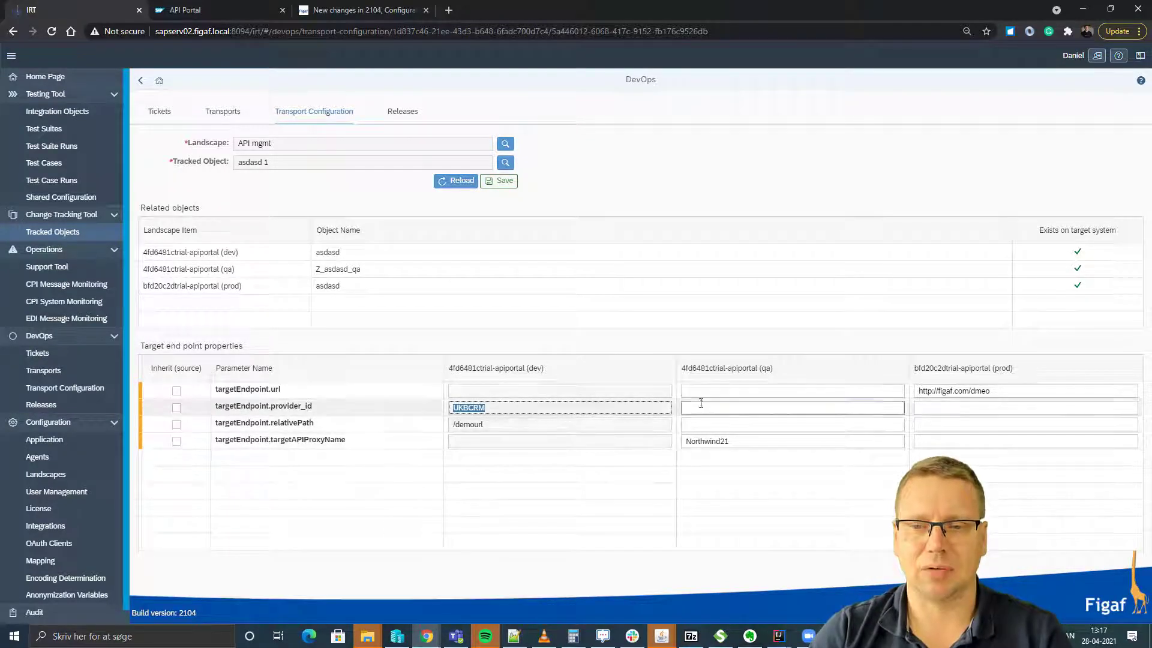
click(700, 407)
key(ctrl+v)
drag(573, 427, 356, 424)
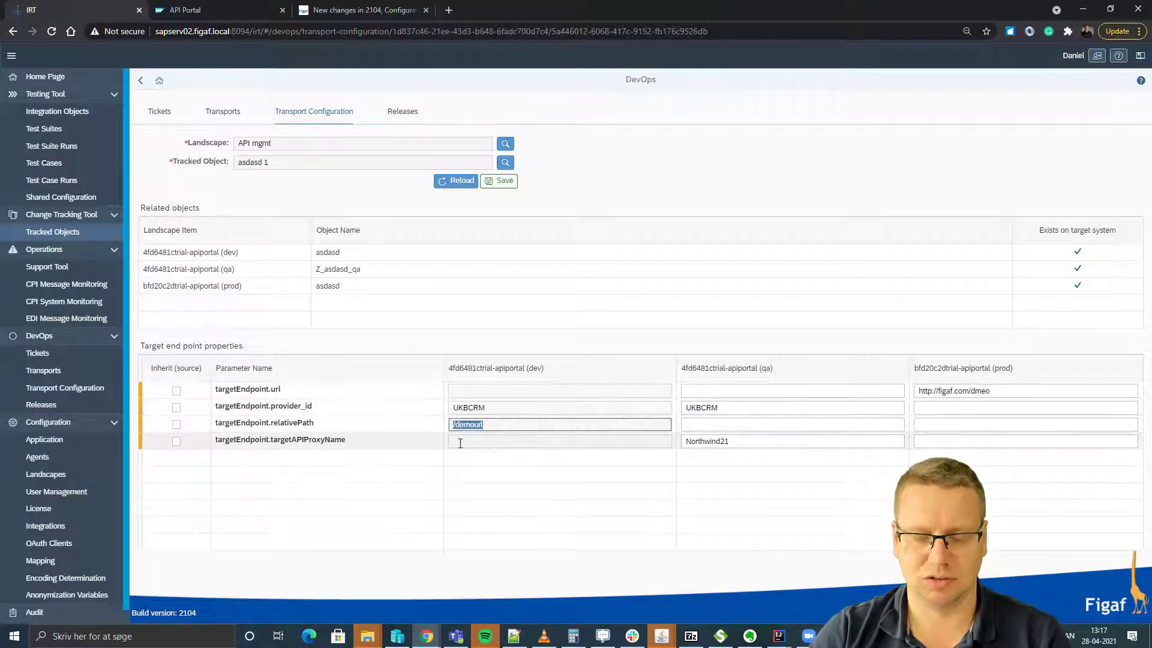
key(ctrl+c)
click(730, 424)
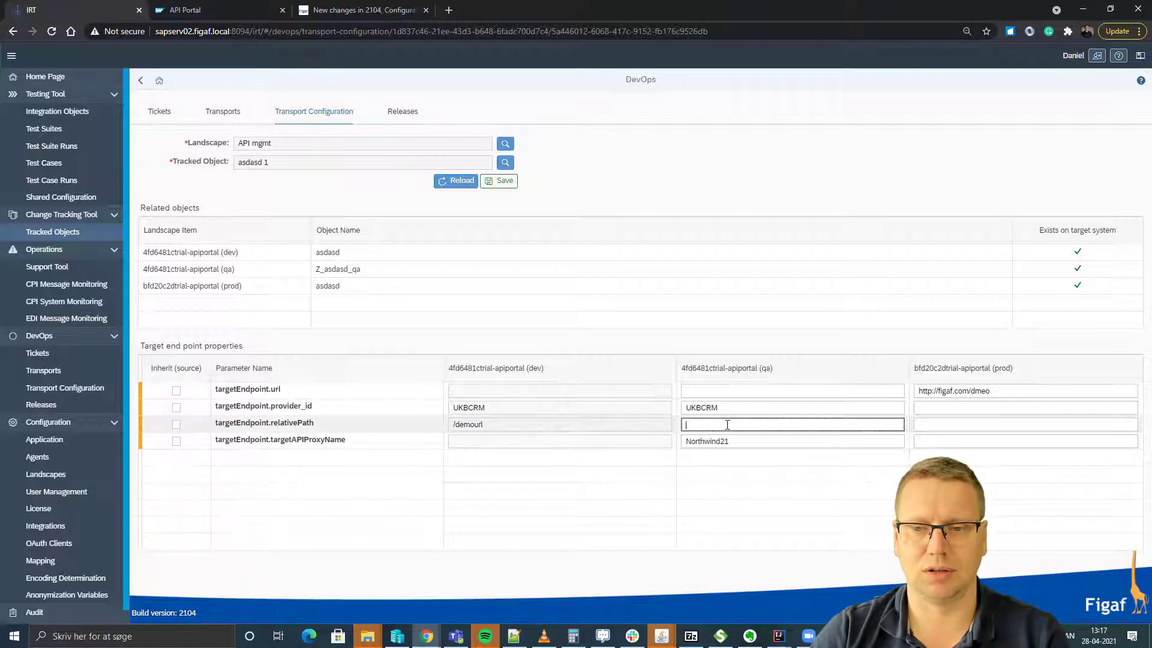
key(ctrl+v)
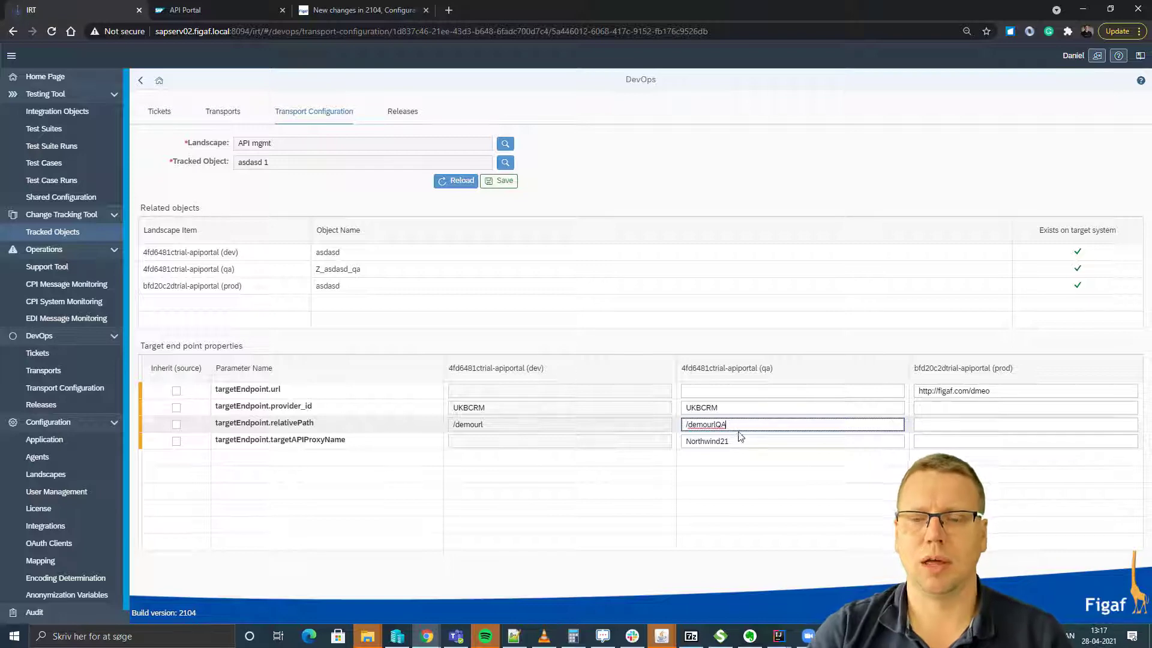
Clear the QA value of targetEndpoint.targetAPIProxyName and save the transport configuration.
double_click(737, 442)
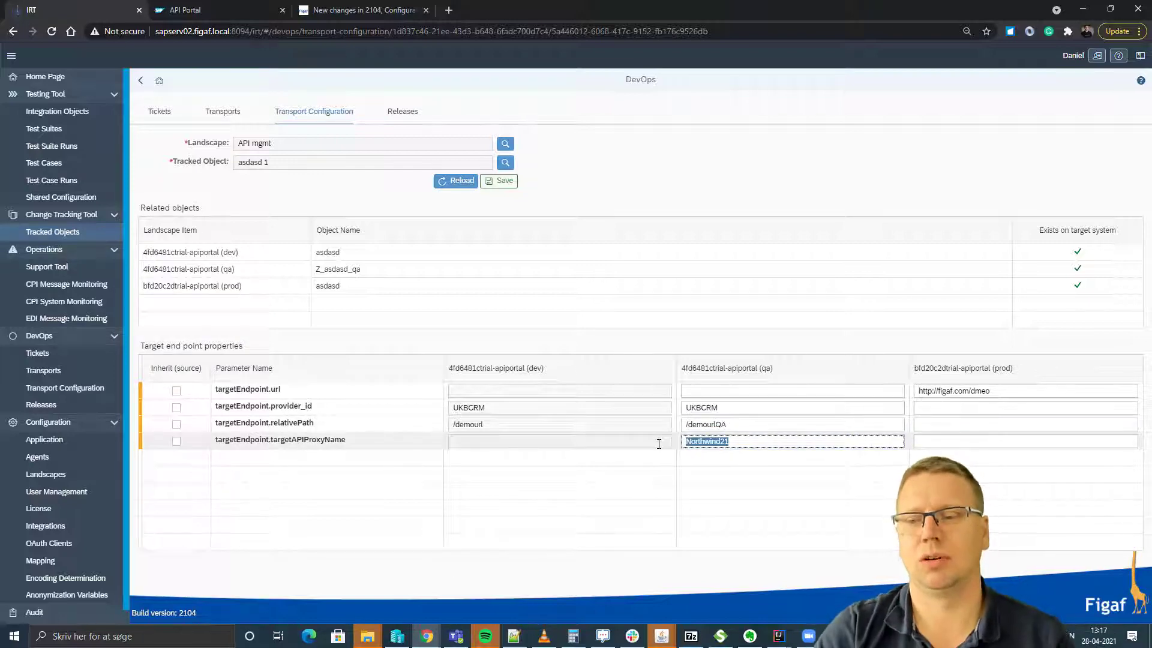
key(BackSpace)
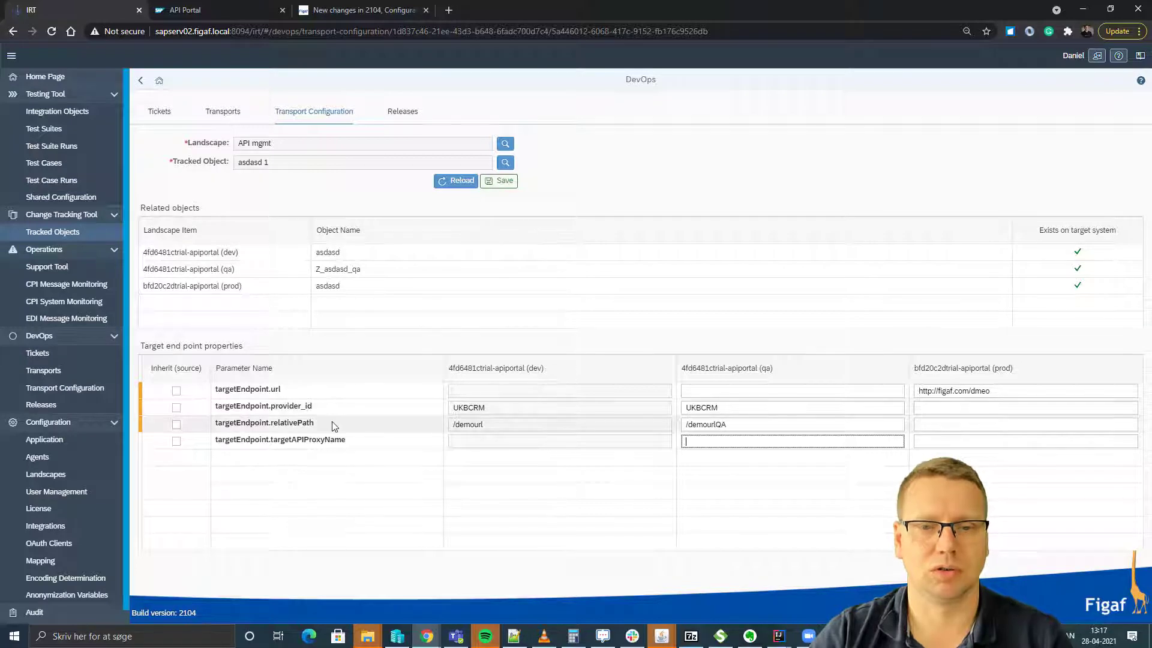
click(502, 181)
click(649, 359)
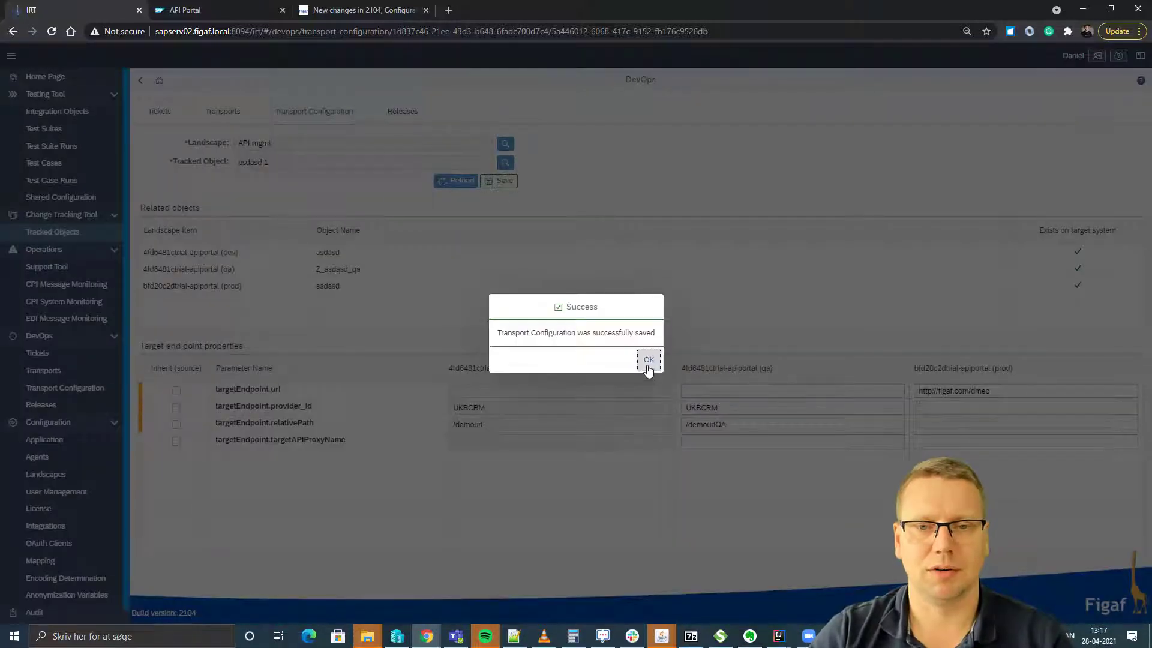
Return to the API proxy transport and send it for approval.
click(142, 84)
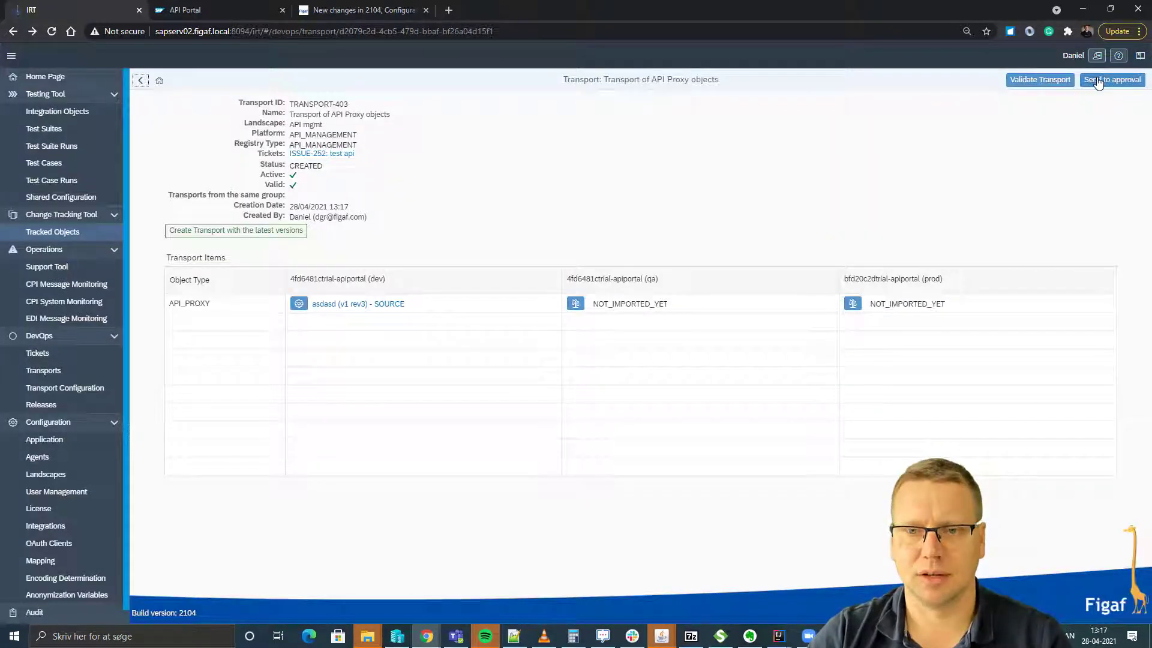
click(1097, 83)
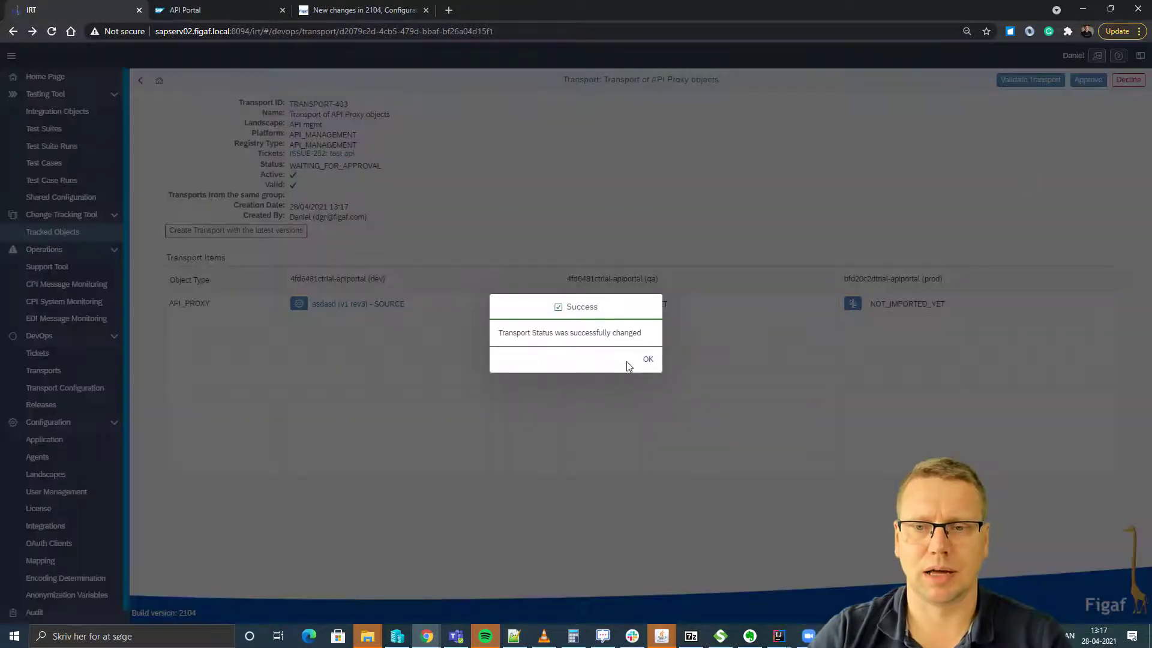
click(649, 360)
Compare the API proxy with its QA version using Diff2Html and review the changed files.
click(575, 304)
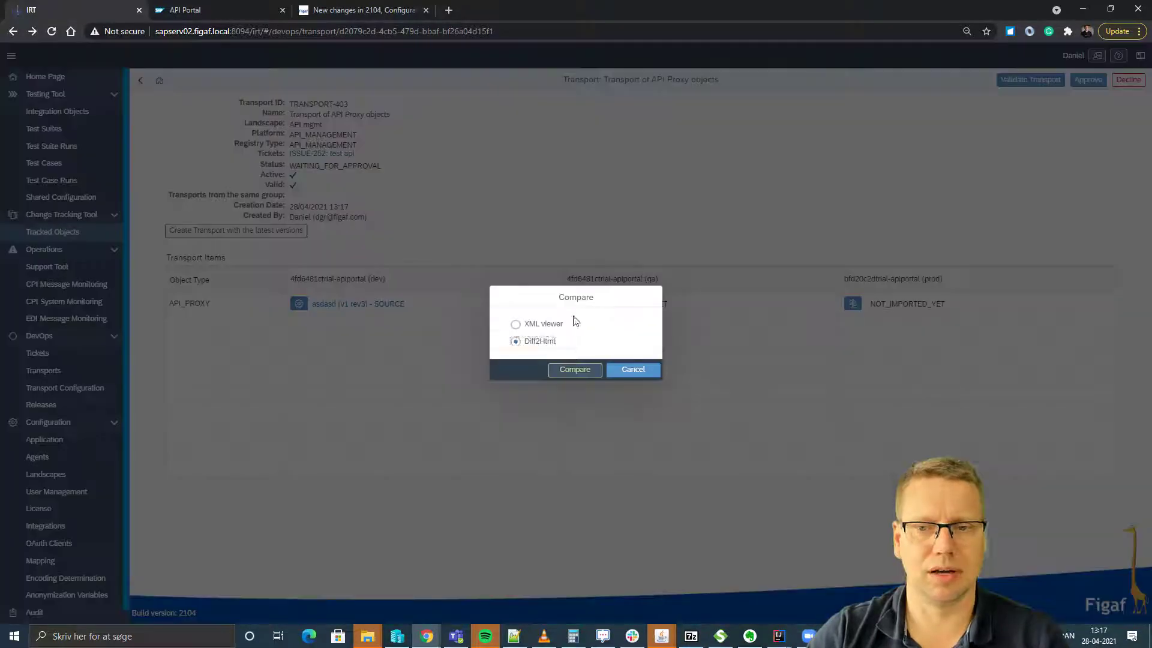
click(573, 372)
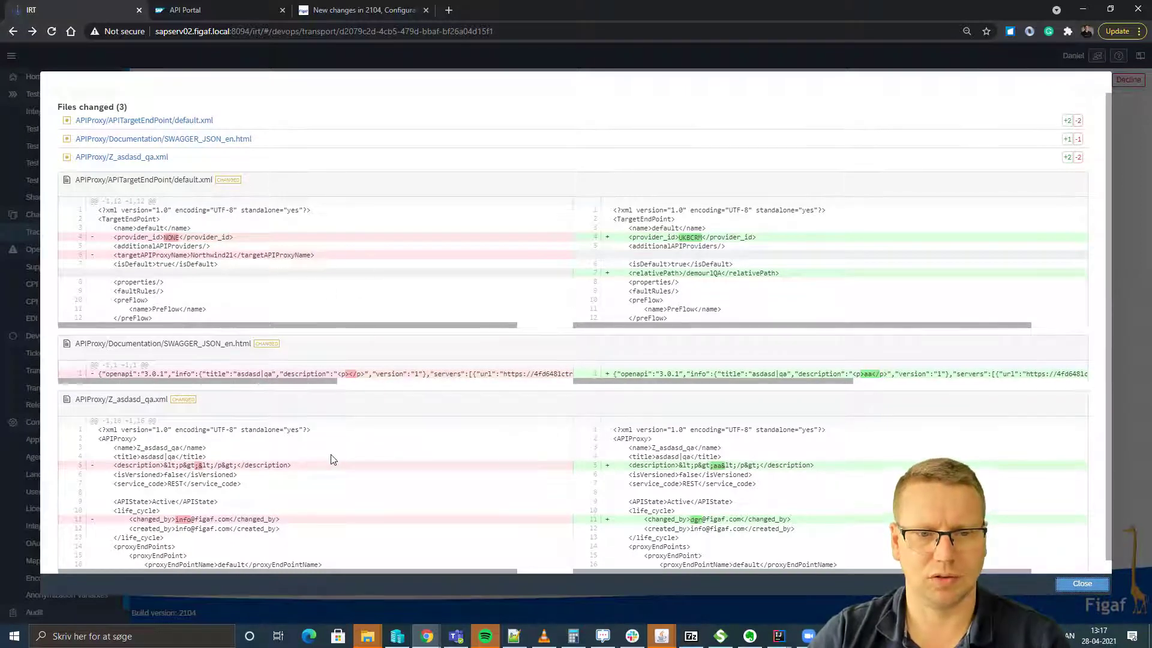
scroll(312, 461, down, 1)
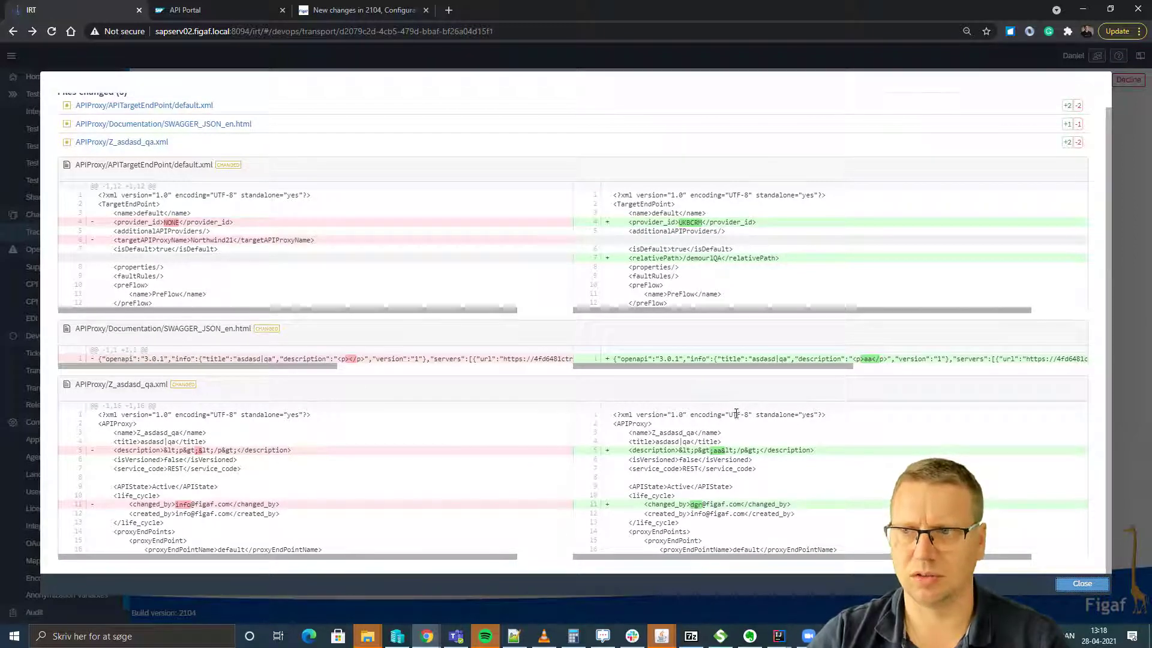
scroll(720, 408, up, 1)
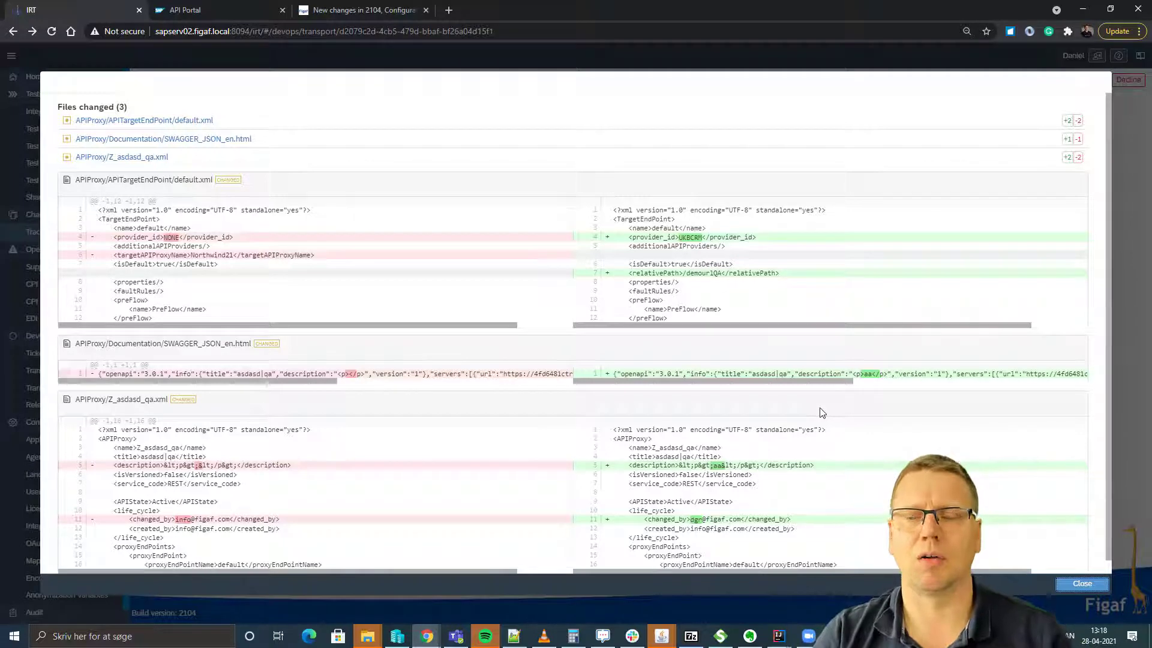
click(1082, 583)
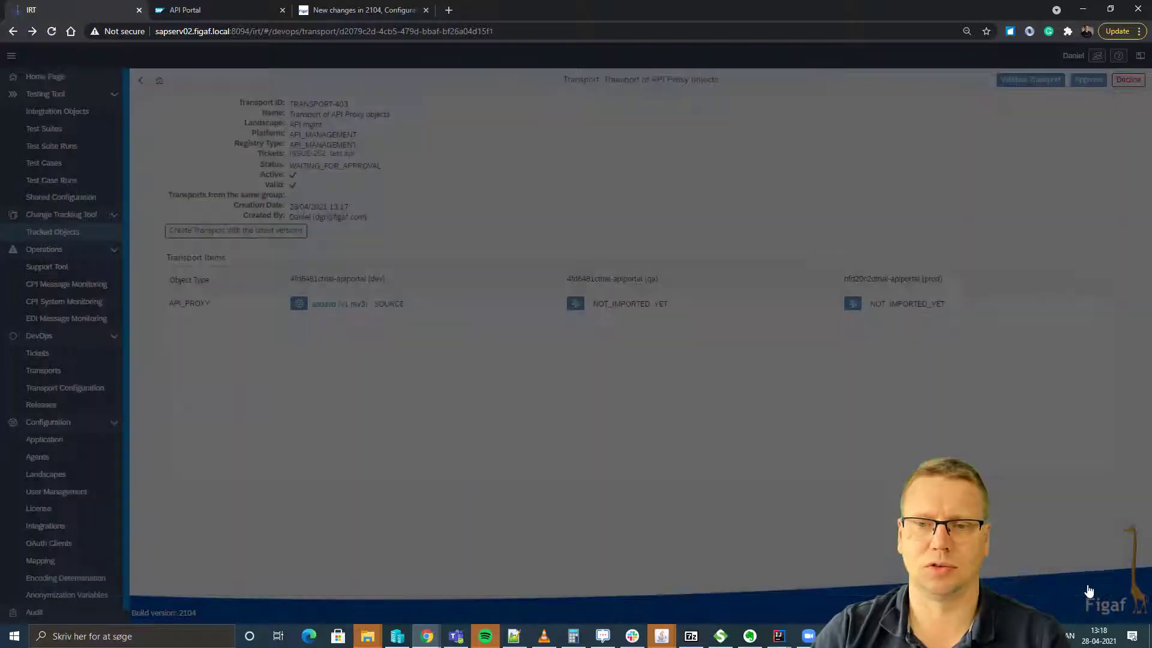
click(574, 303)
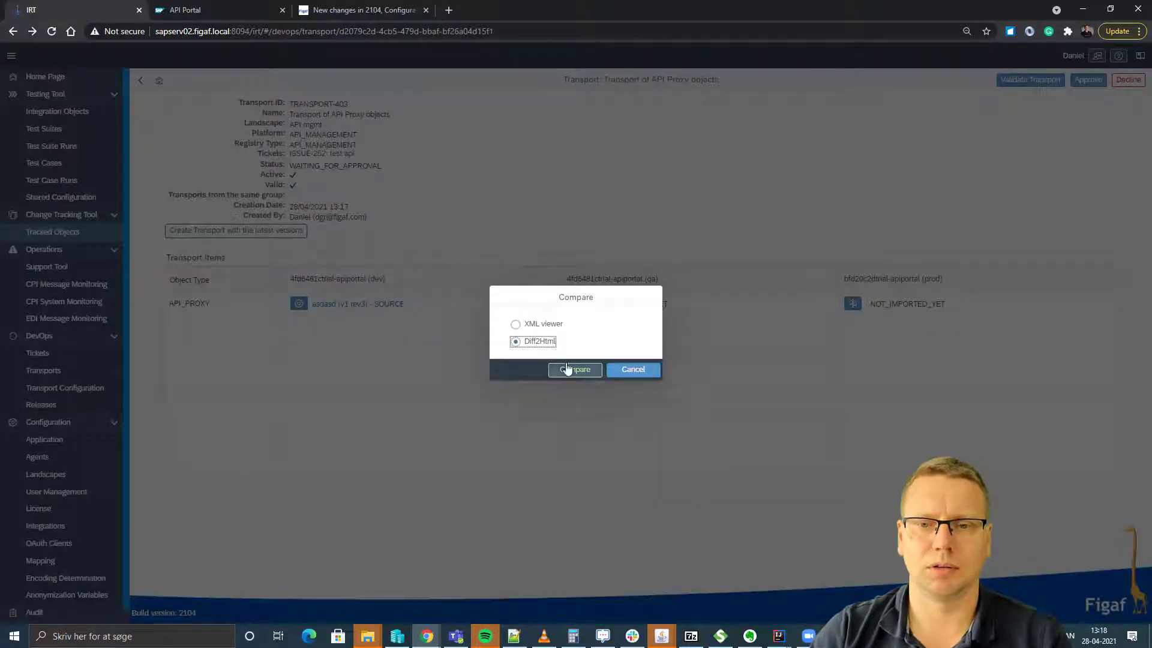
click(618, 371)
Approve the transport without a comment.
click(1088, 79)
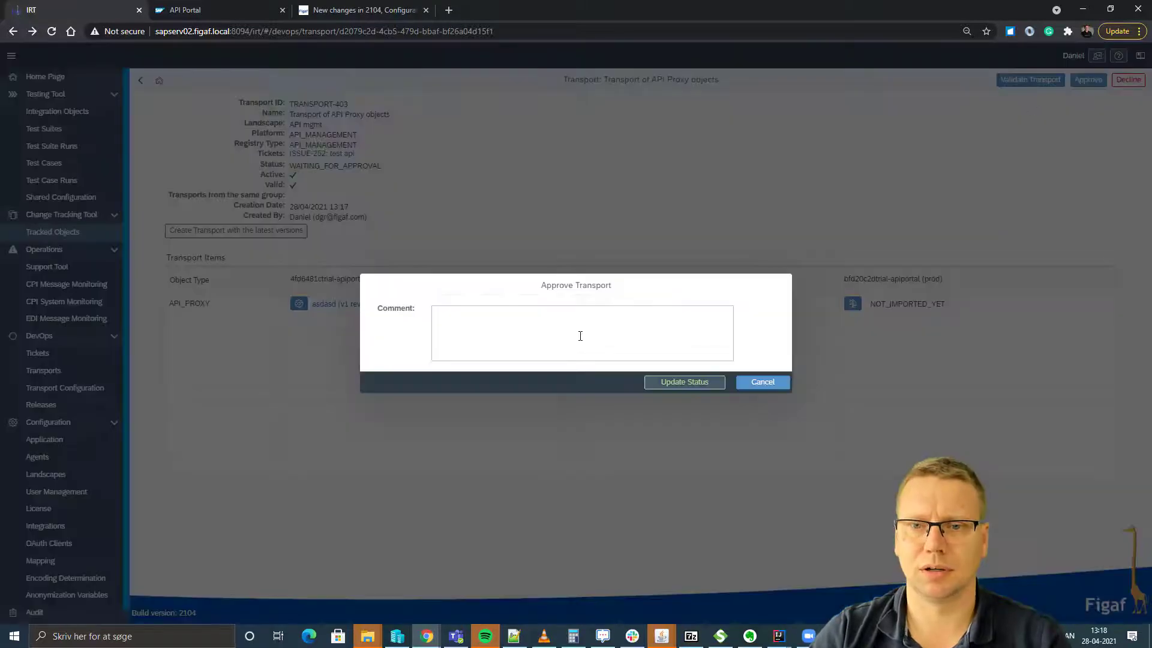
click(665, 384)
click(647, 360)
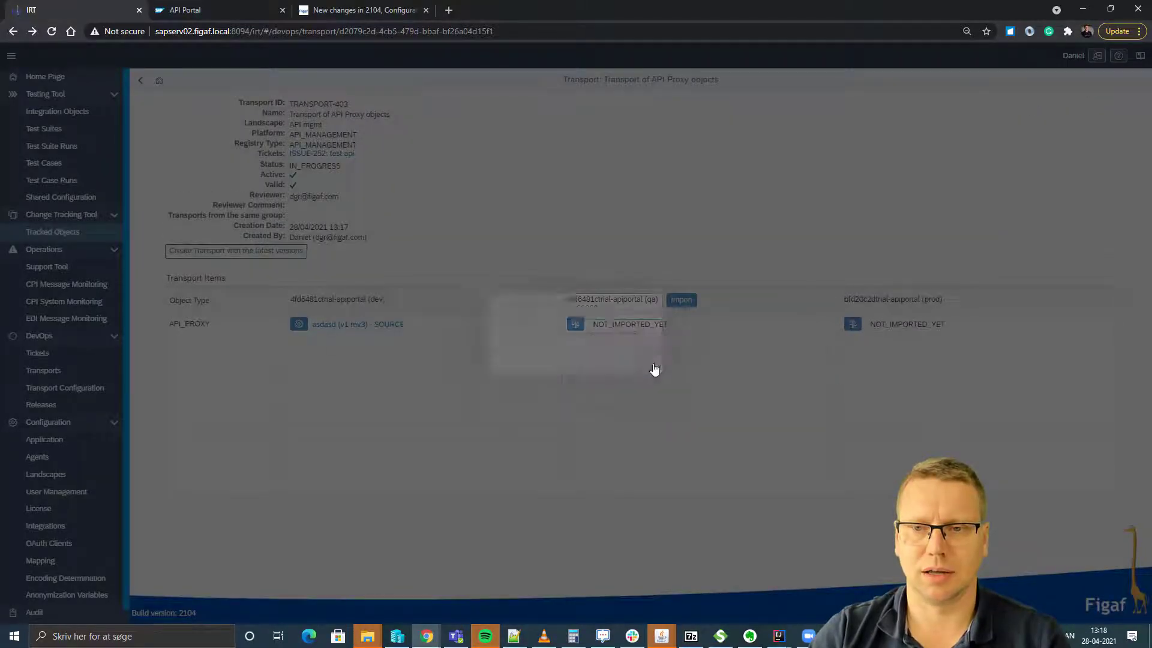
Import the API proxy into the QA system and refresh the progress until processing finishes.
click(680, 302)
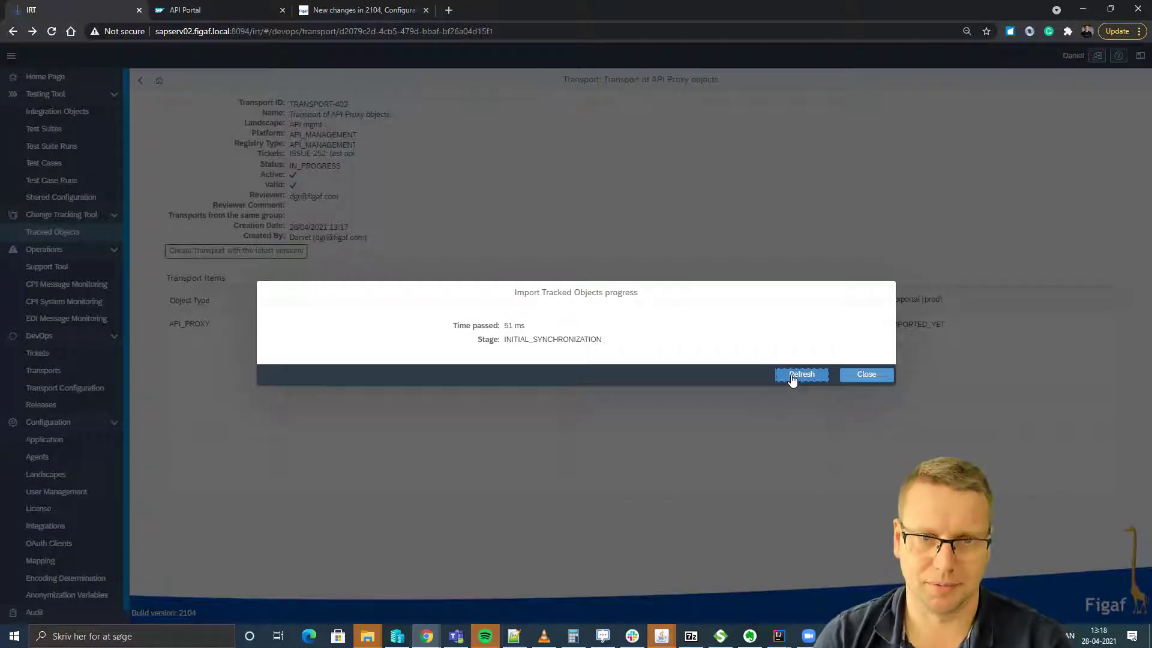
click(792, 375)
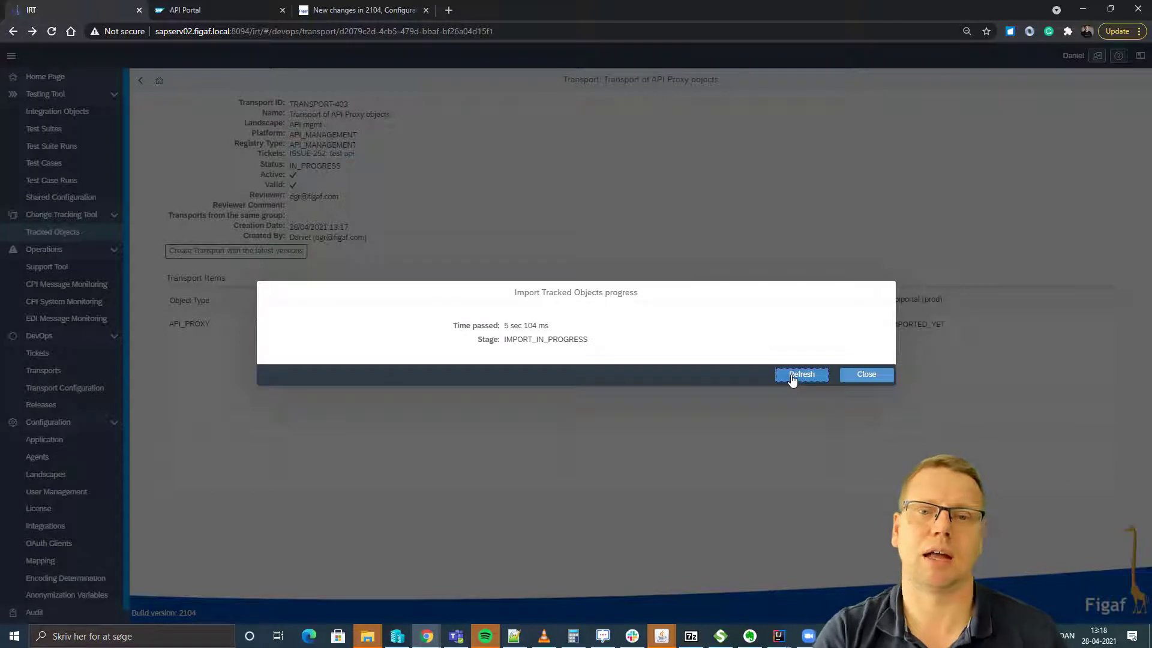
click(792, 378)
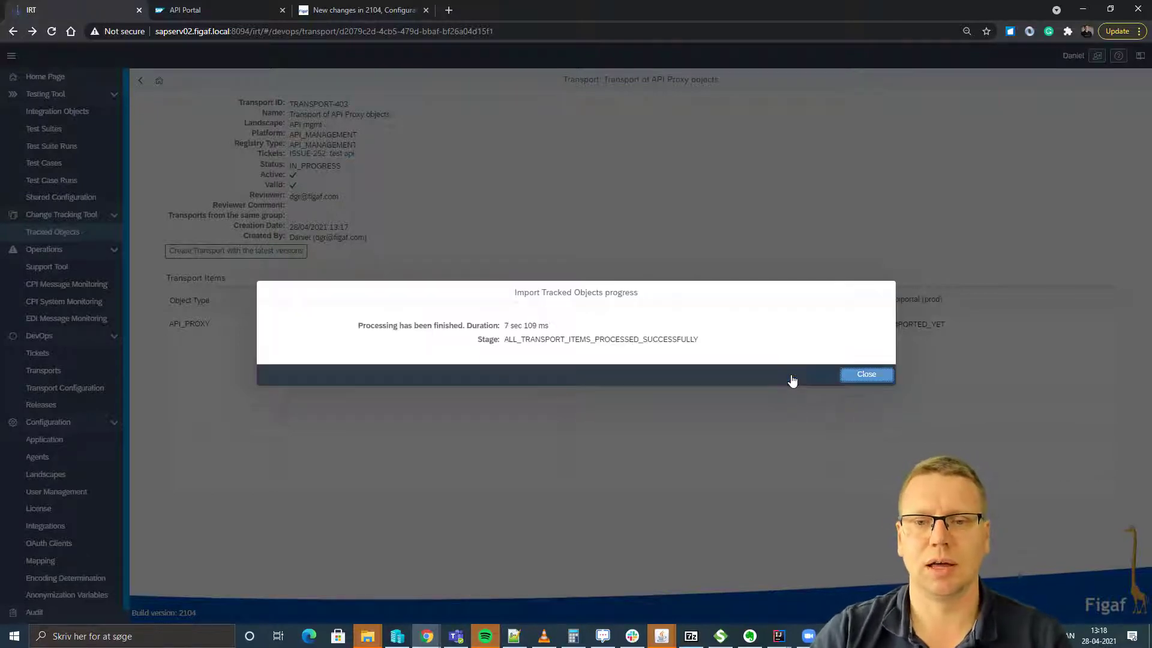
click(866, 376)
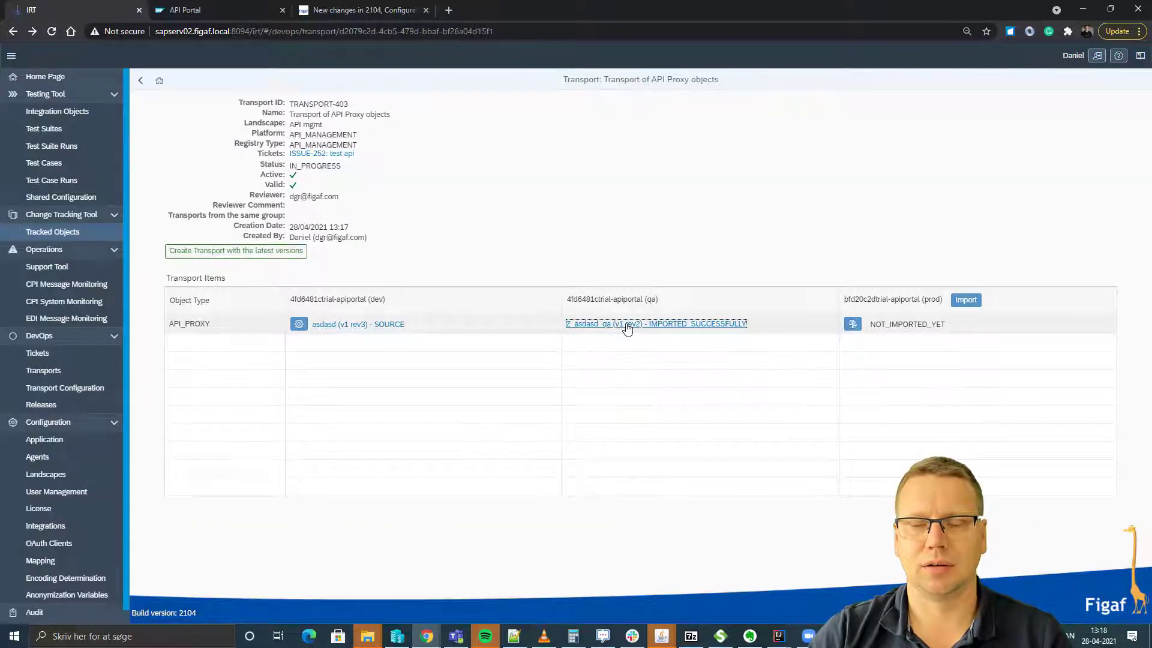
Open the imported Z_asdasd_qa proxy in the API Portal and check its target endpoint's provider and URL.
click(628, 324)
click(300, 164)
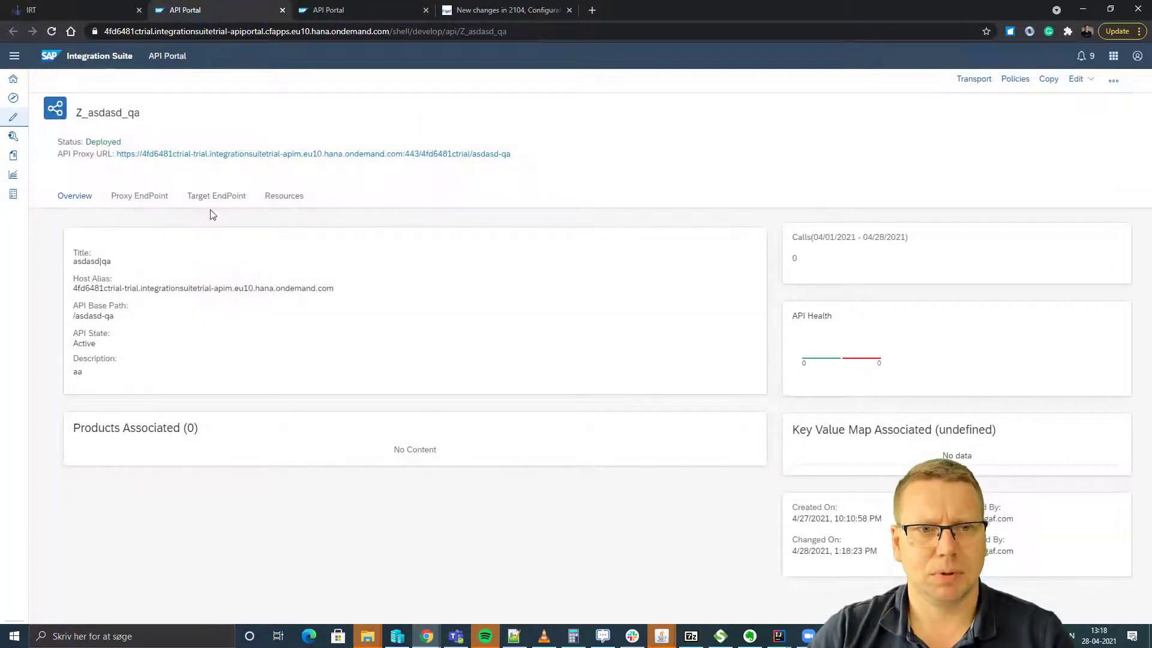
click(207, 196)
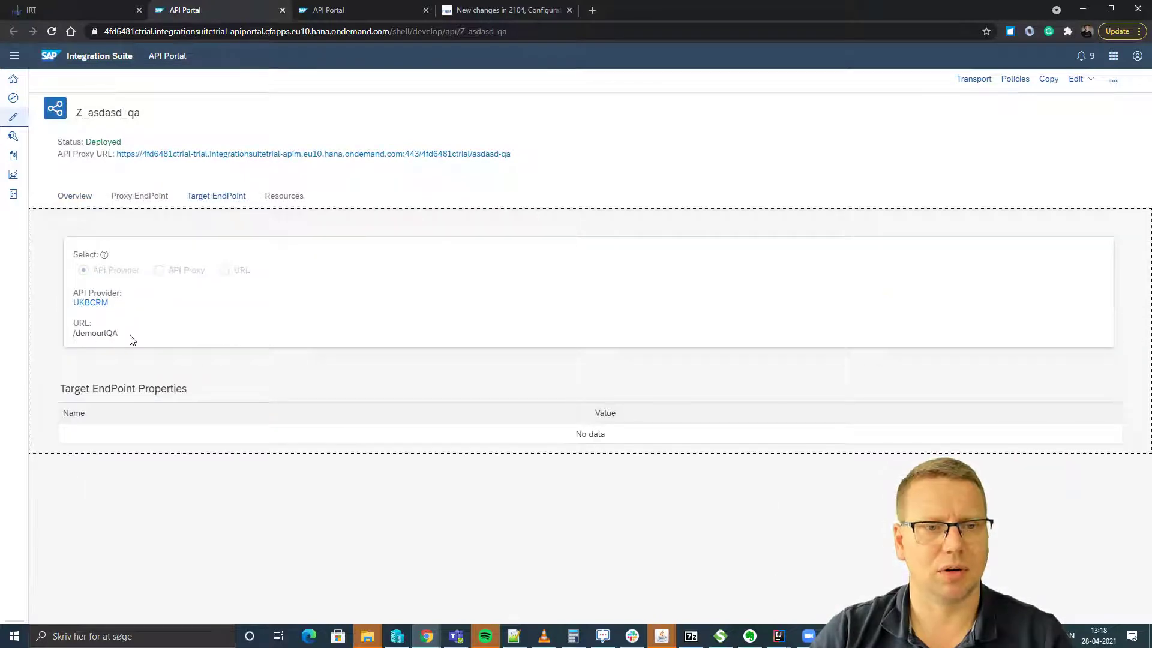
drag(126, 334, 73, 341)
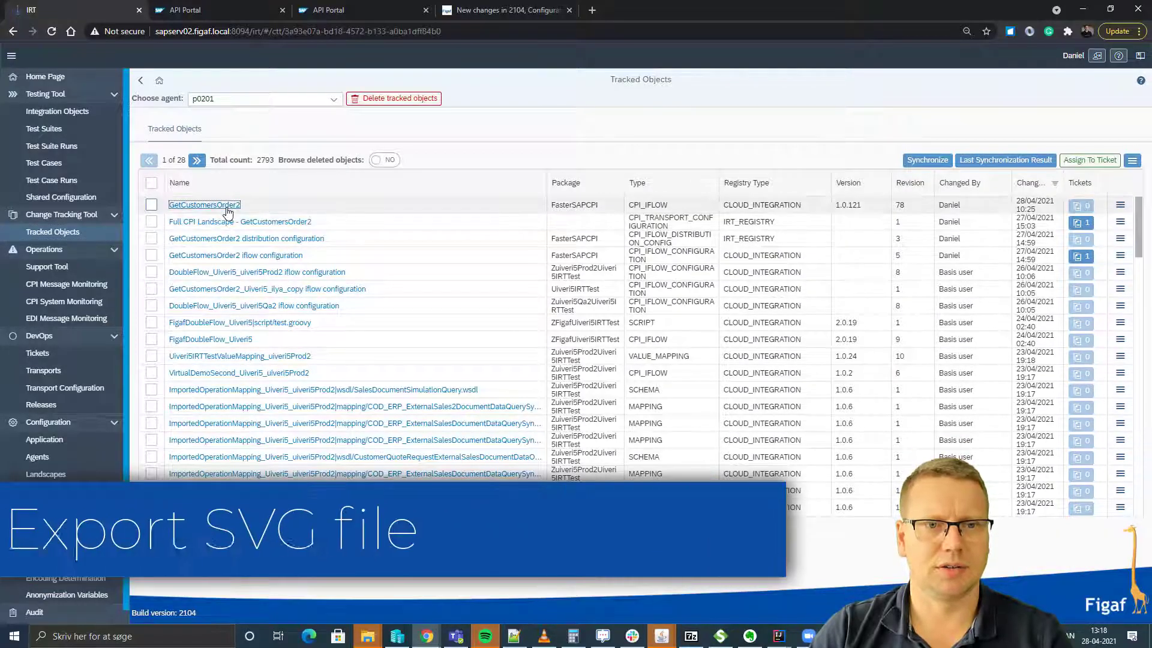
Download the GetCustomersOrder2 iflow's payload as BPMN Model as SVG and open the downloaded diagram in a new browser tab.
click(227, 210)
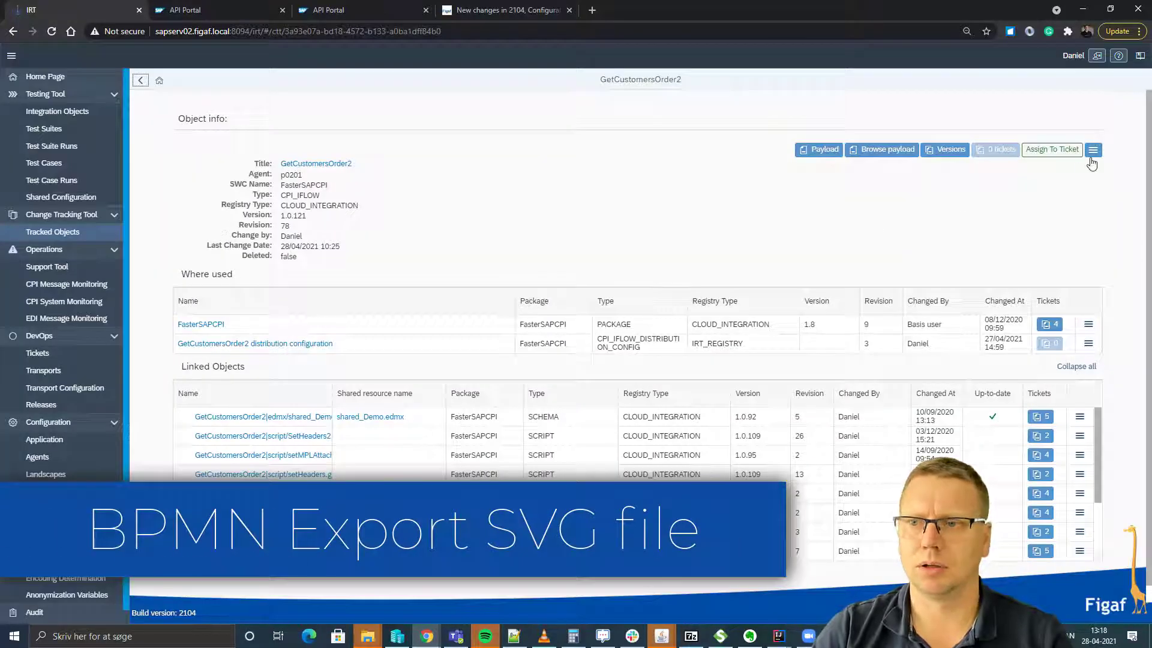
click(821, 151)
click(516, 342)
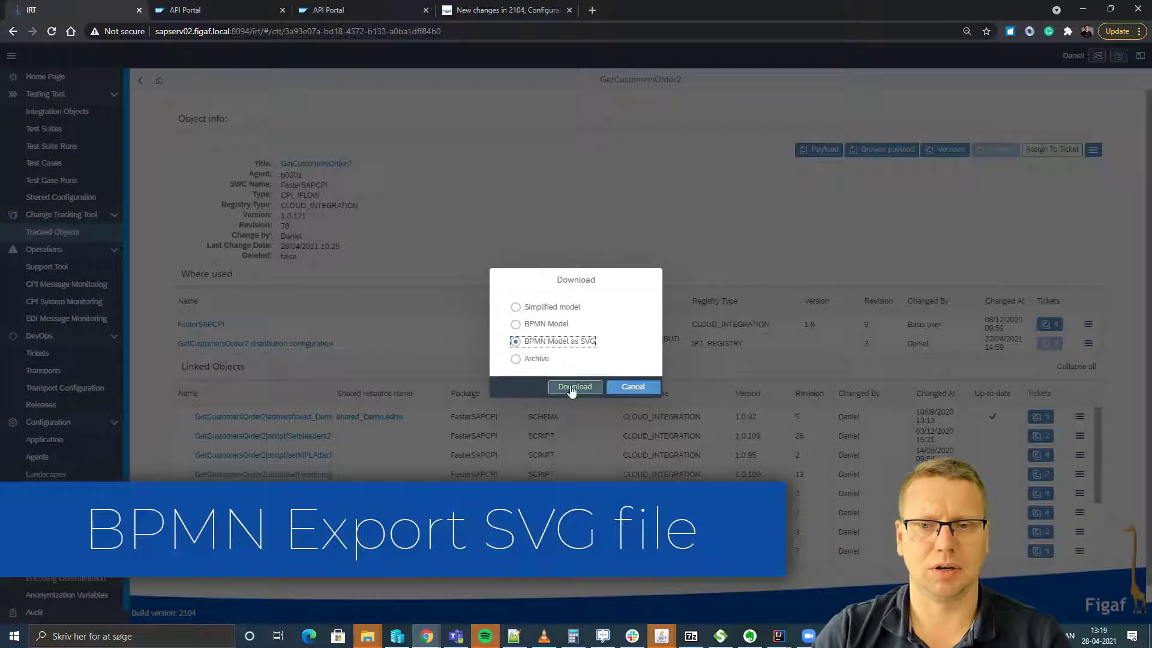
click(574, 387)
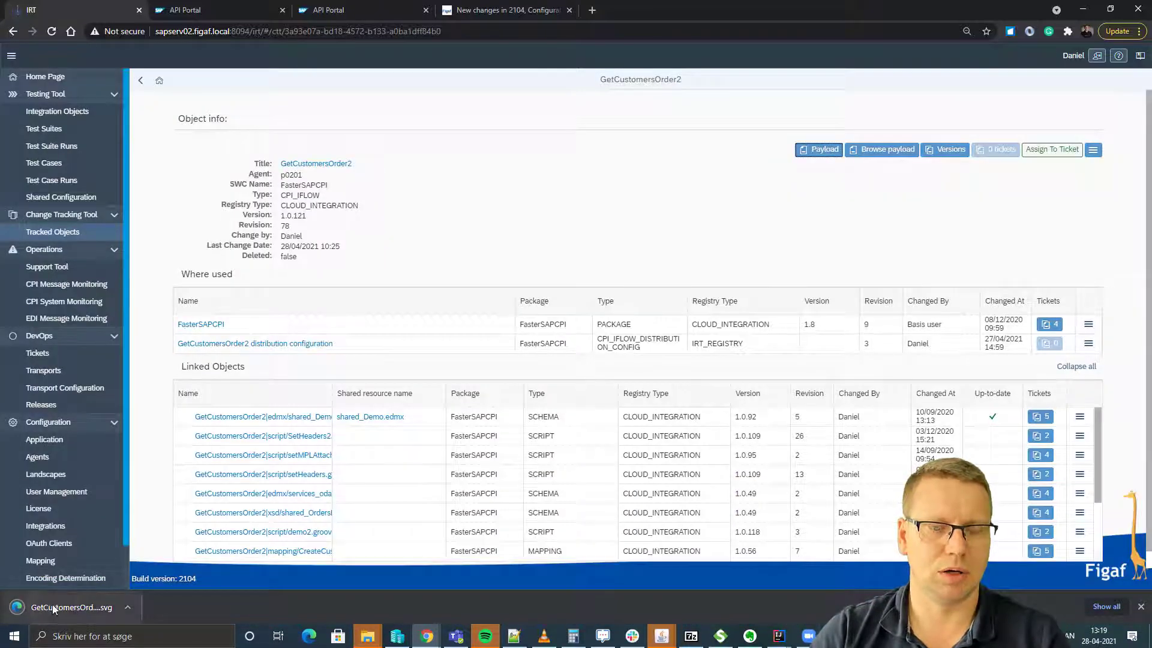
drag(52, 603, 585, 18)
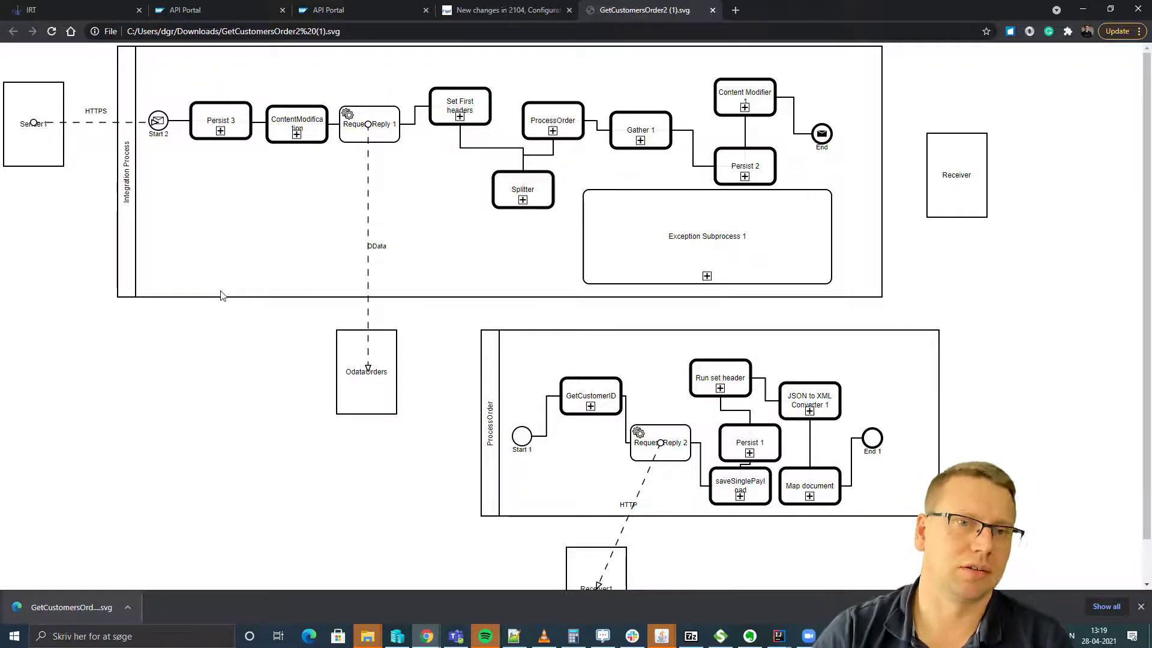
Generate the scenario documentation for the GetCustomersOrder2 iflow and open the downloaded workbook in Excel.
click(75, 6)
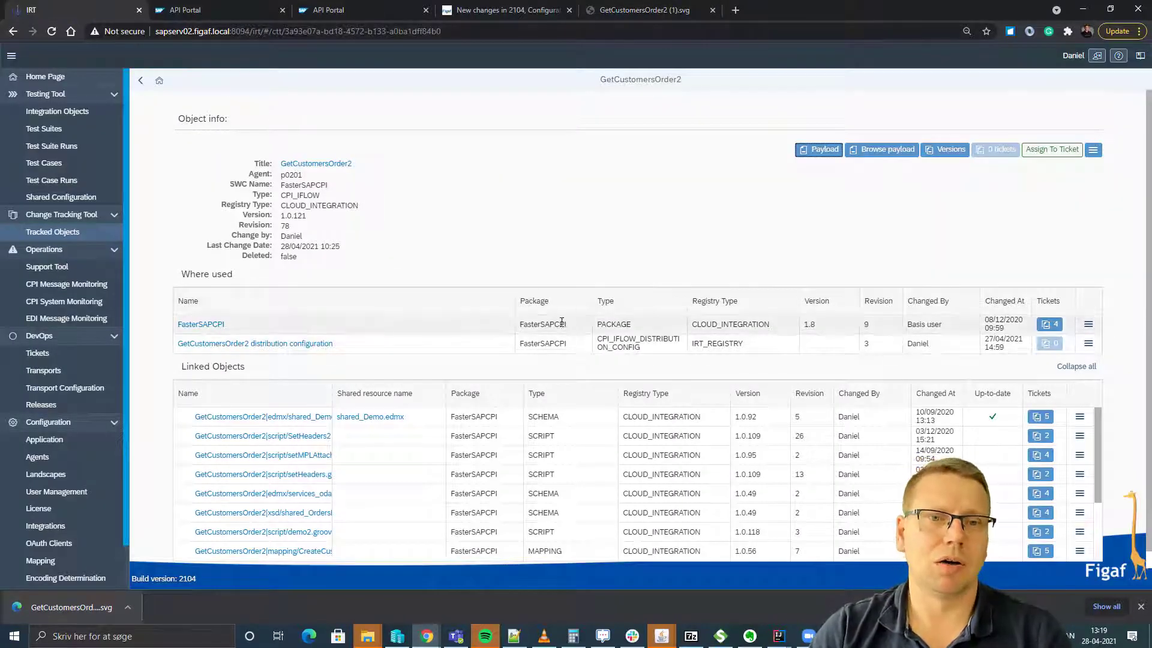
click(1093, 151)
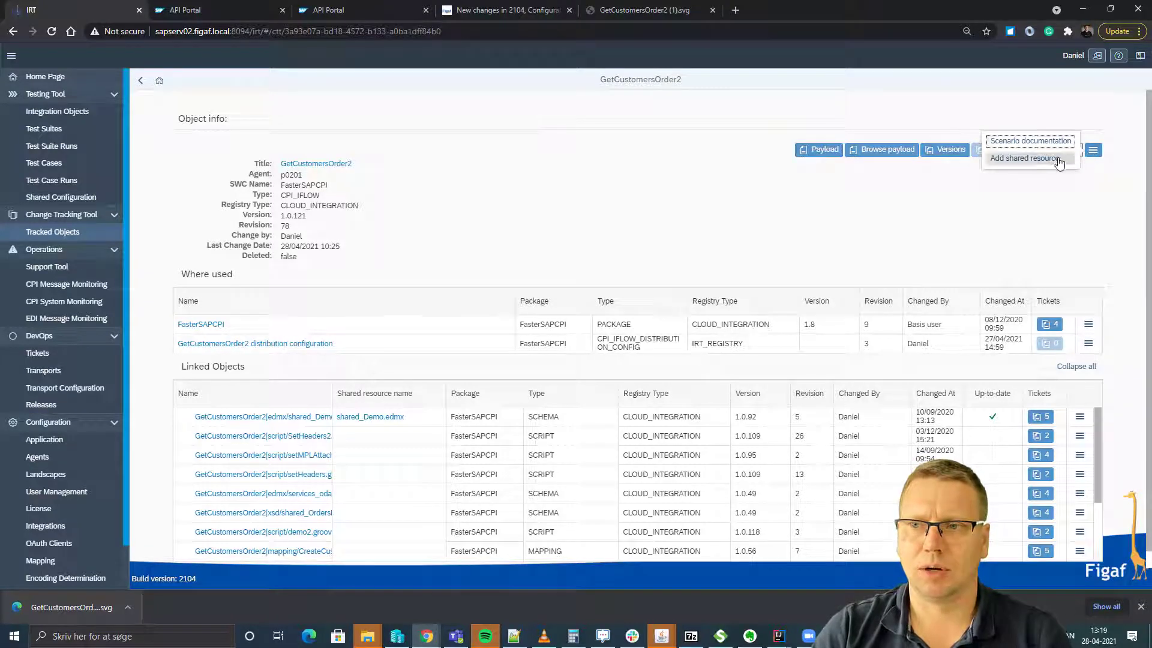
click(1033, 142)
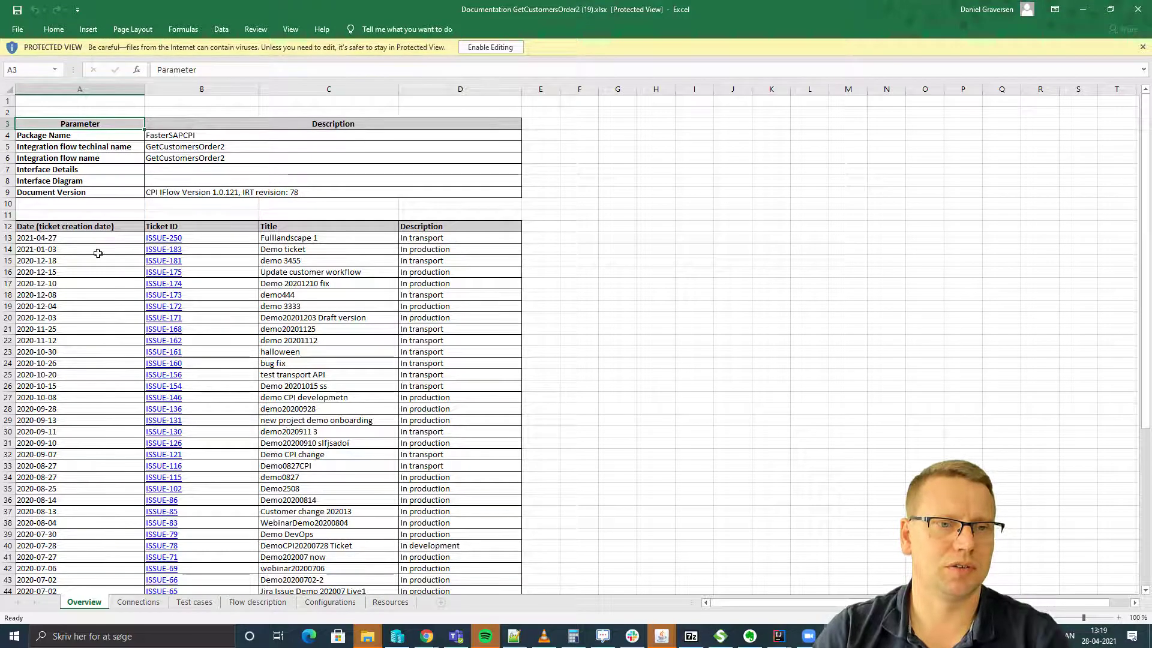
Review the documentation workbook's ticket overview, connections, test cases, flow description, configurations and resources sheets.
scroll(103, 303, down, 1)
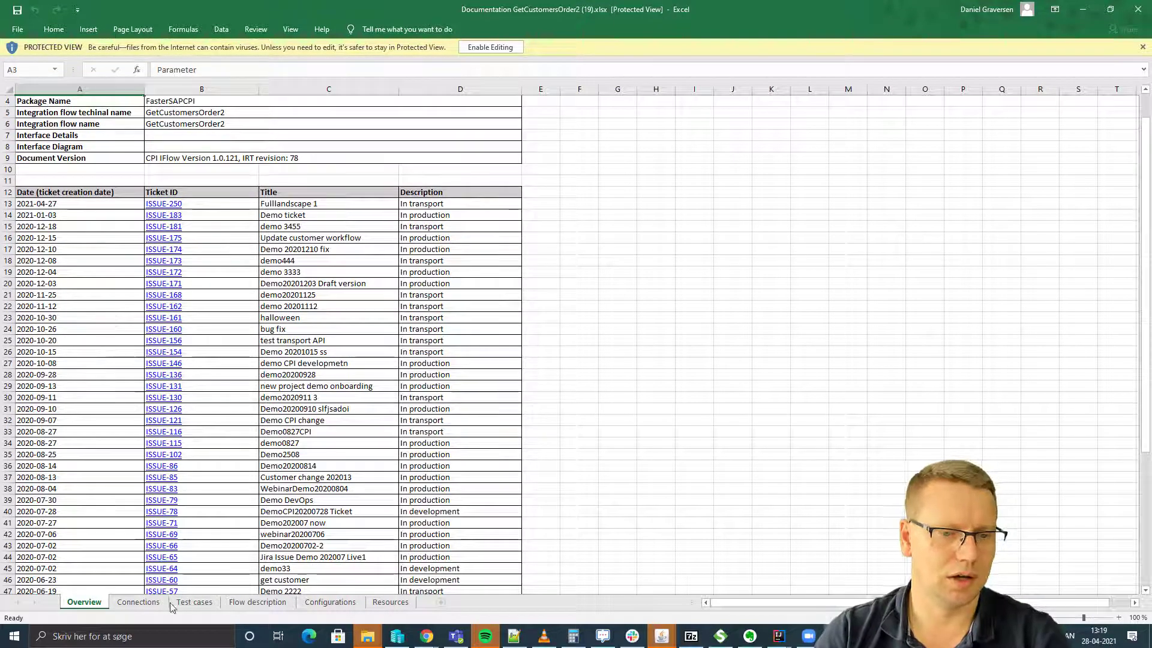
click(138, 601)
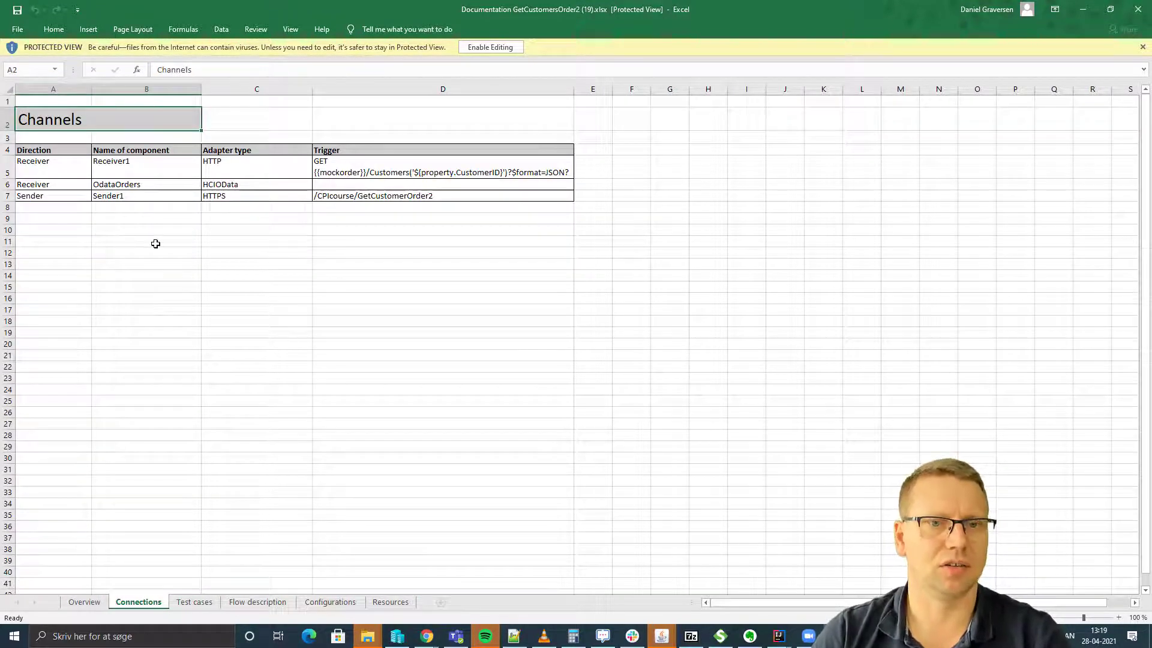
click(194, 602)
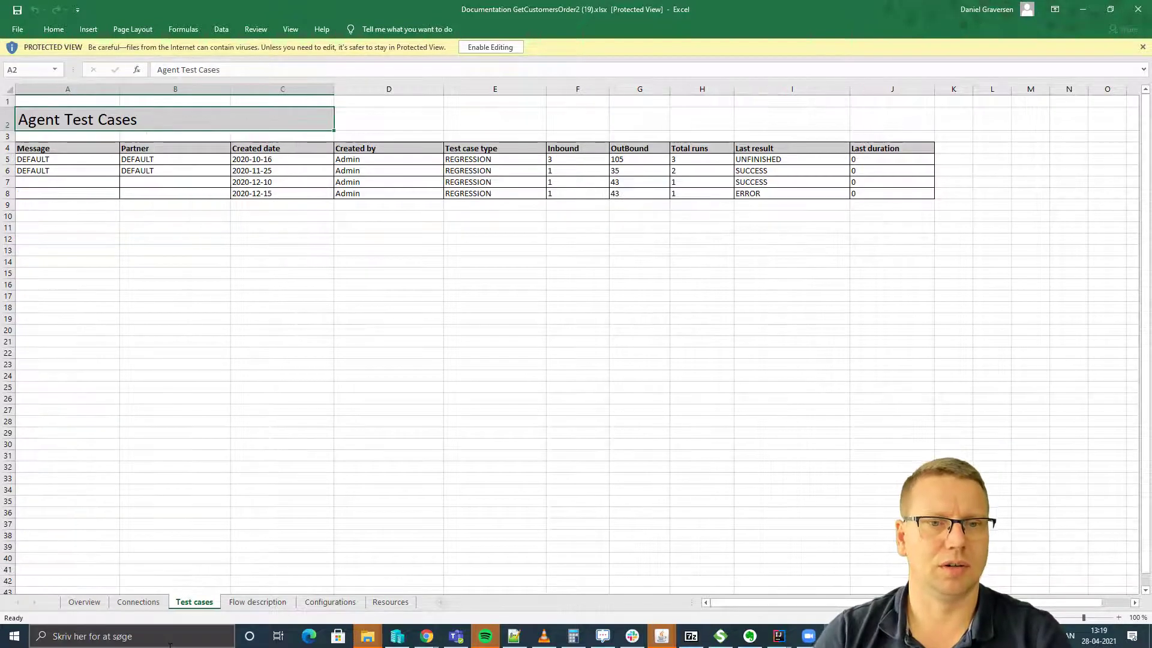
click(256, 604)
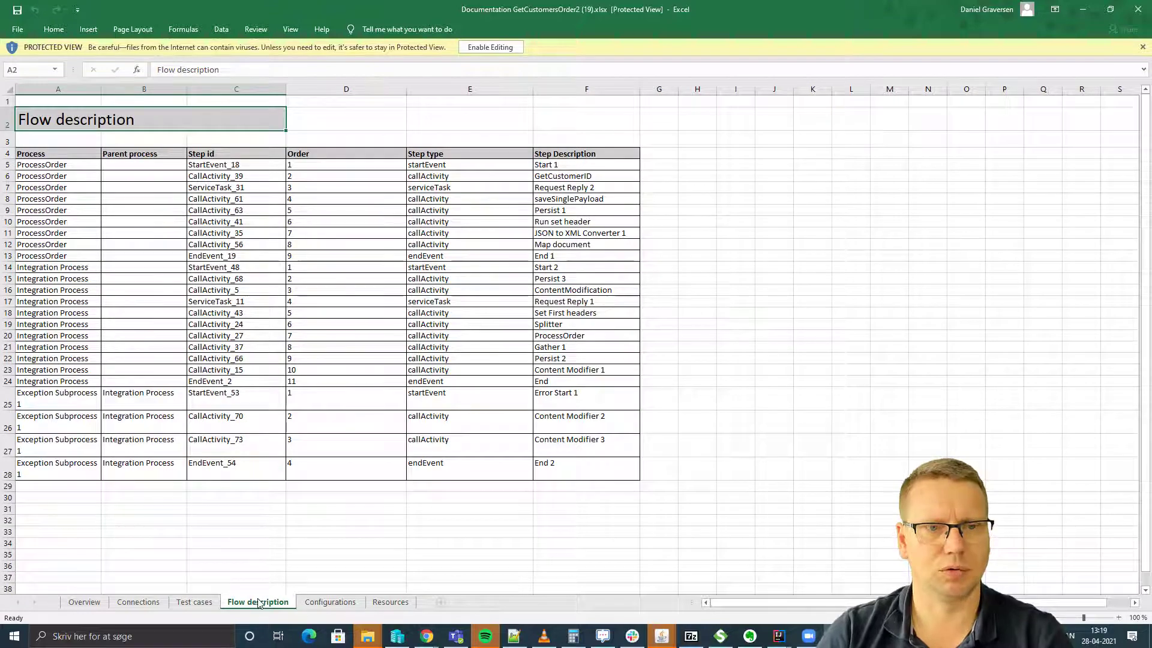
click(328, 603)
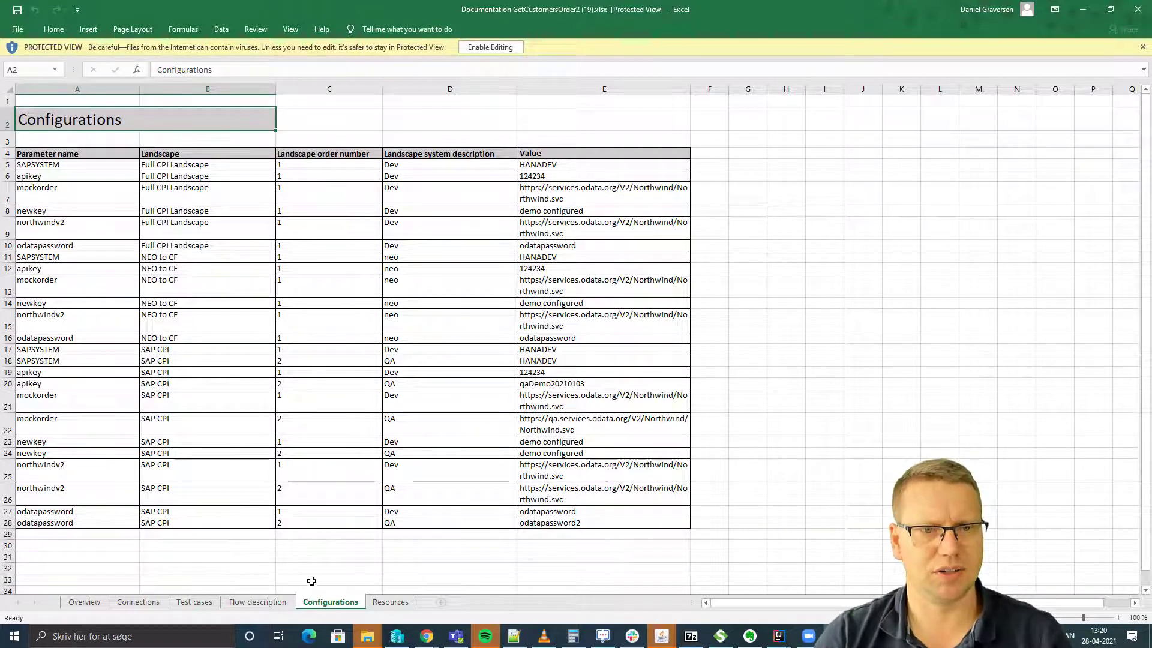
click(393, 602)
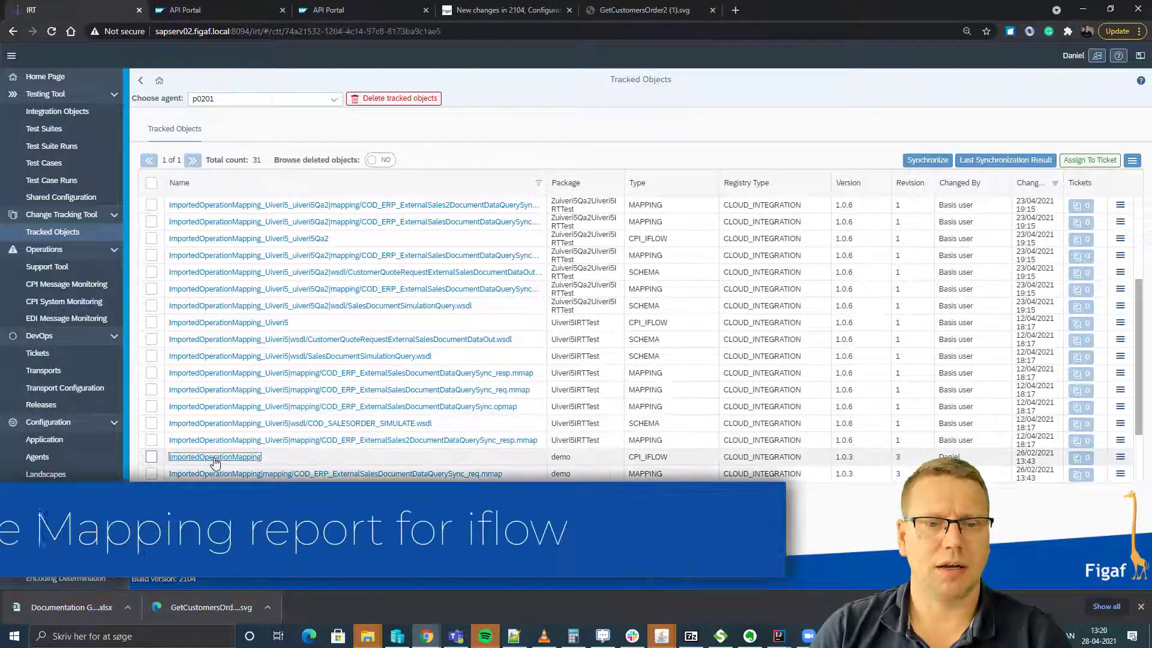
Download the mappings comparison report for versions 1.0.3 and 1.0.2 of the ImportedOperationMapping iflow in the demo package.
click(225, 452)
click(952, 150)
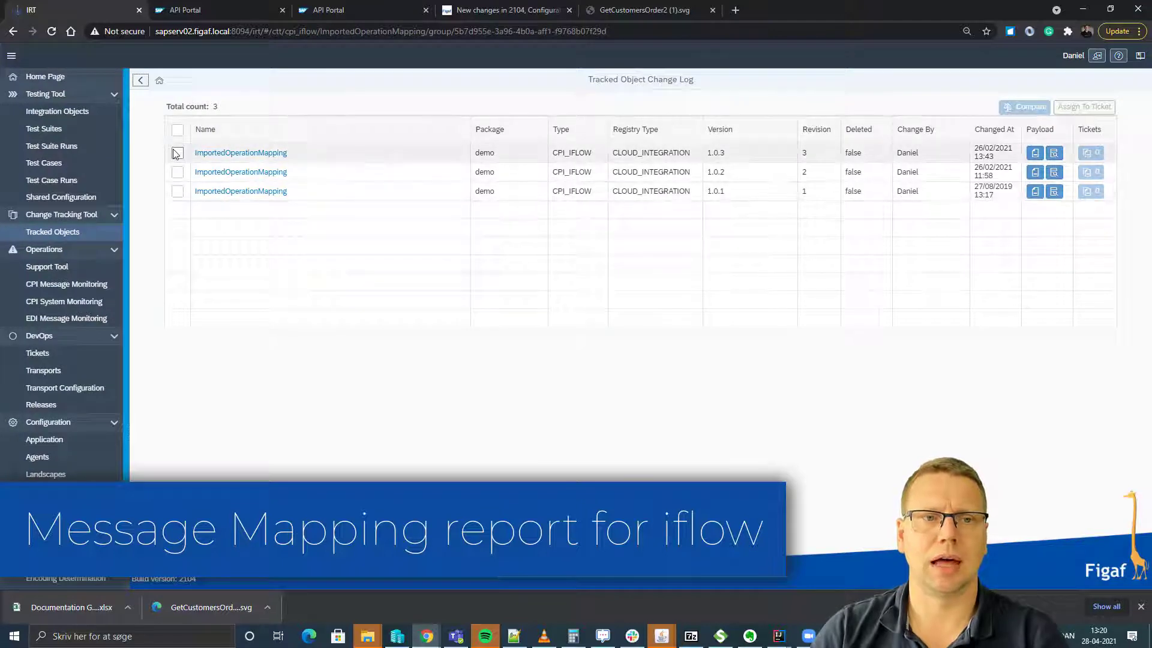
click(176, 153)
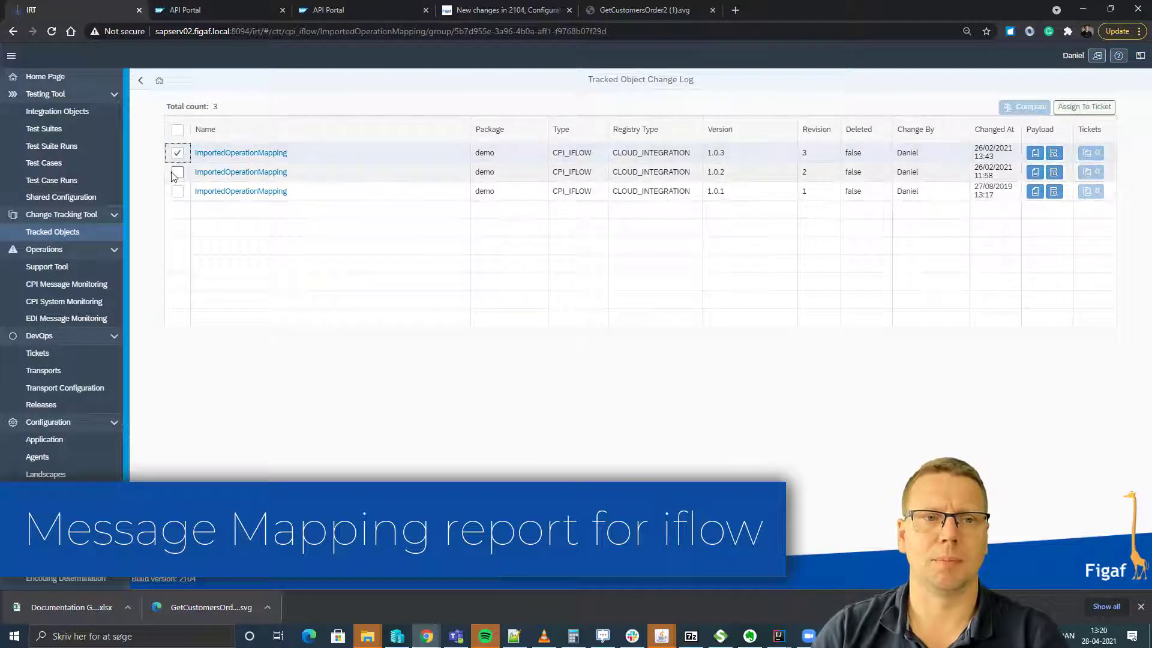
click(177, 172)
click(1026, 106)
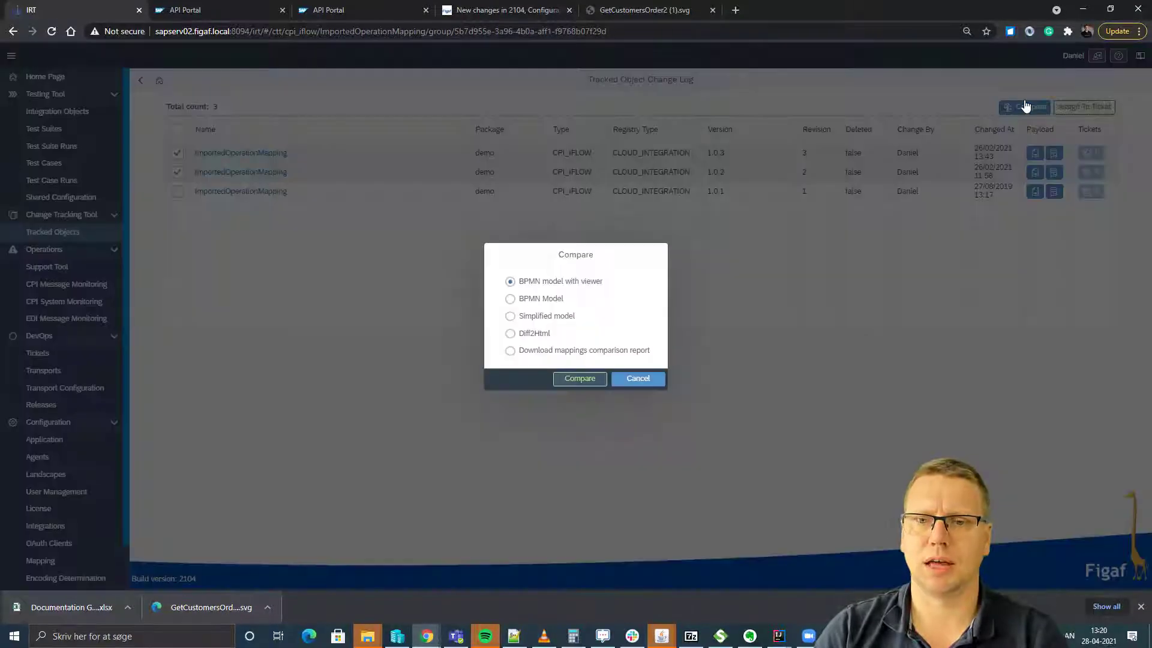
click(524, 353)
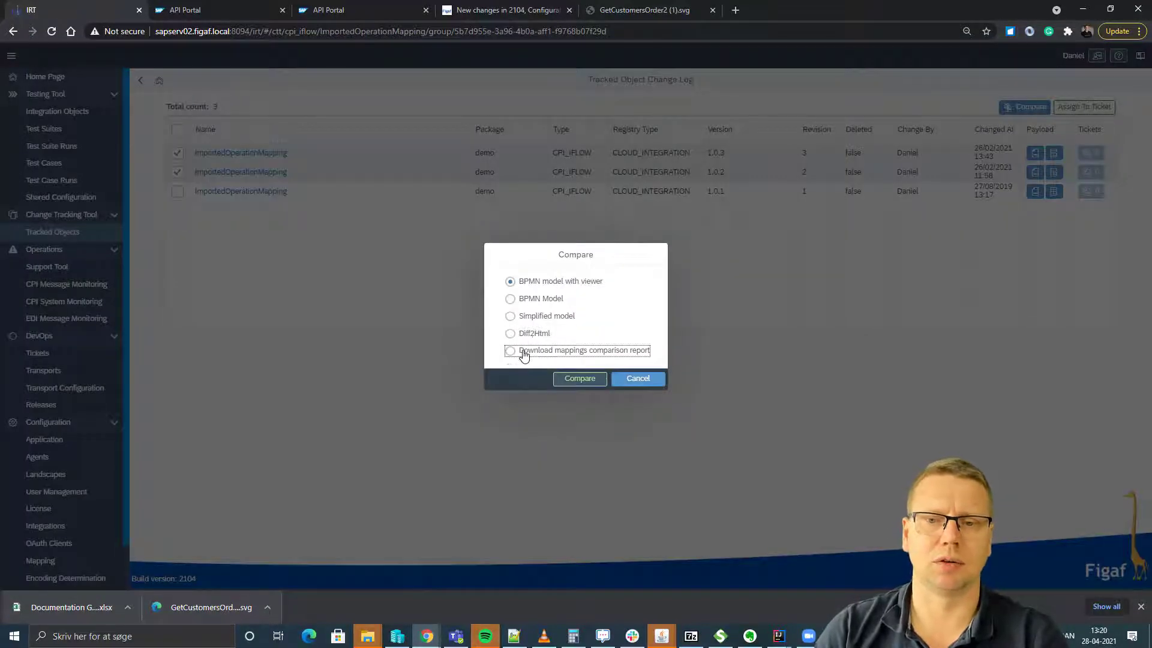
click(564, 379)
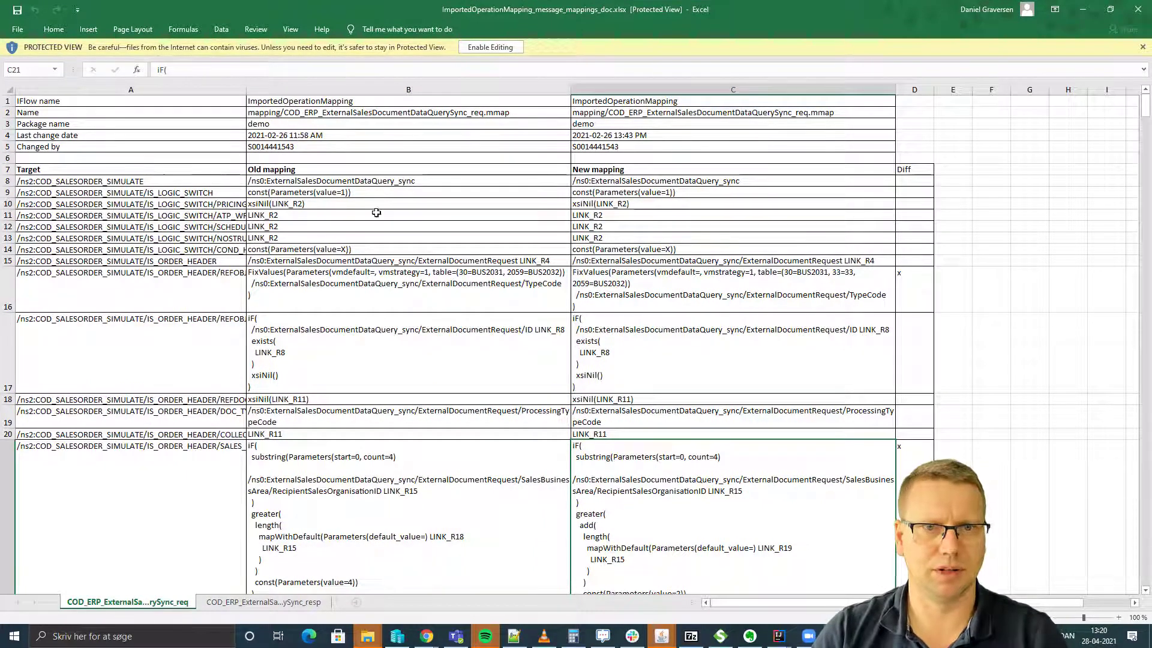
Compare the old and new mappings in the report, checking the rows marked in the Diff column.
drag(292, 172, 295, 290)
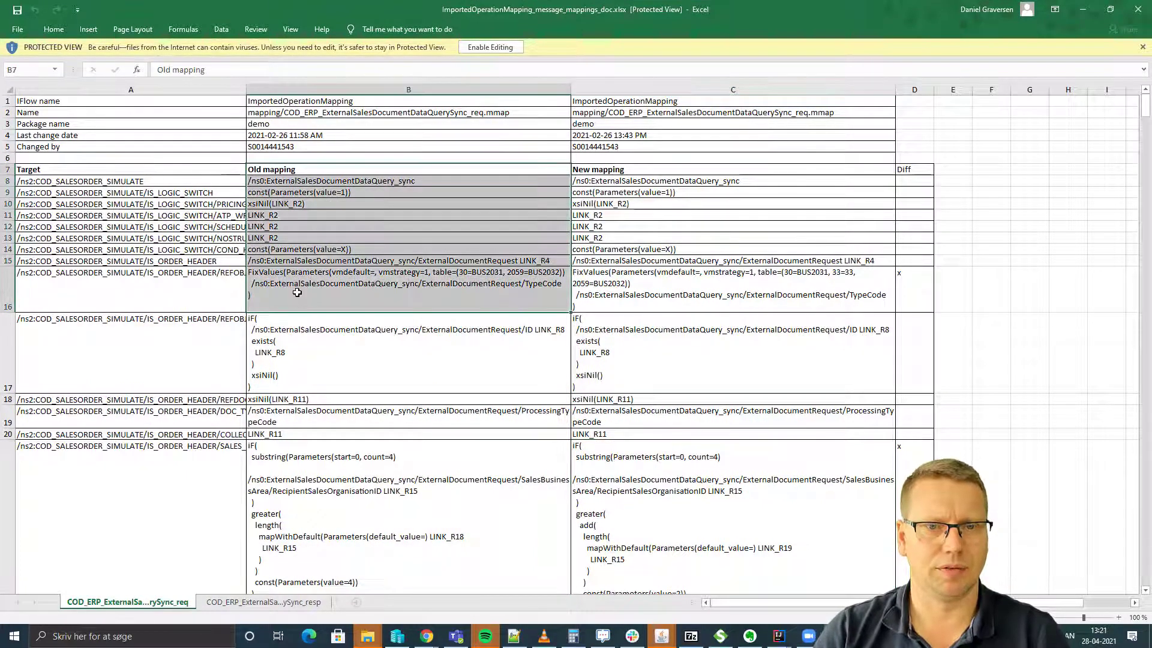
click(903, 277)
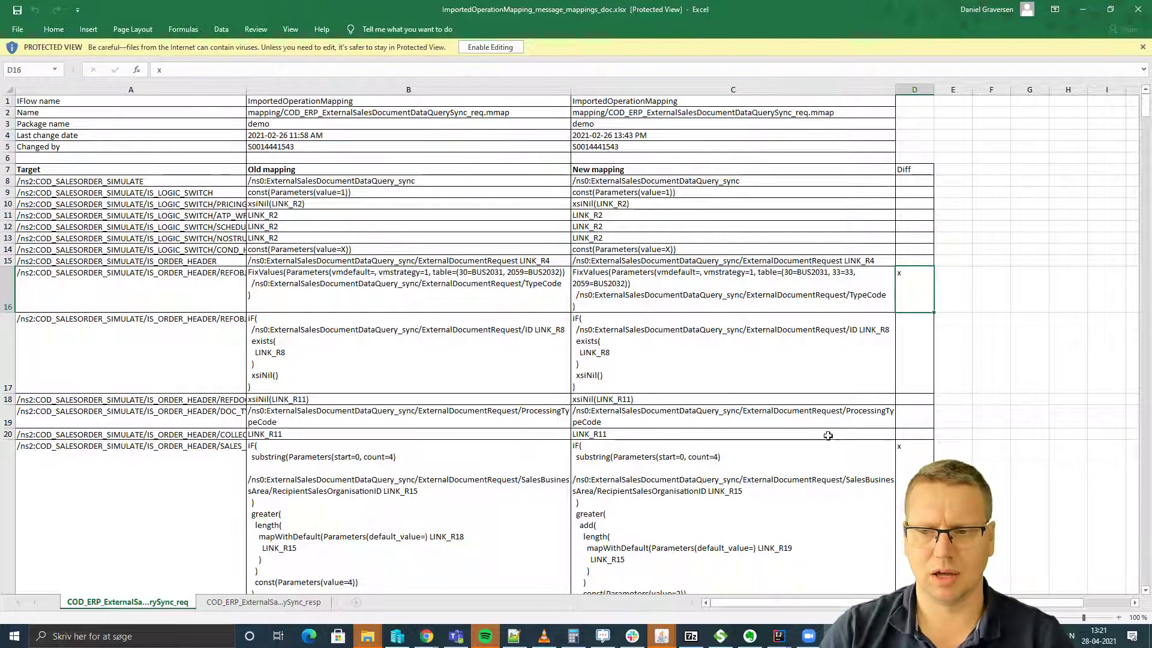
click(907, 480)
scroll(907, 479, down, 2)
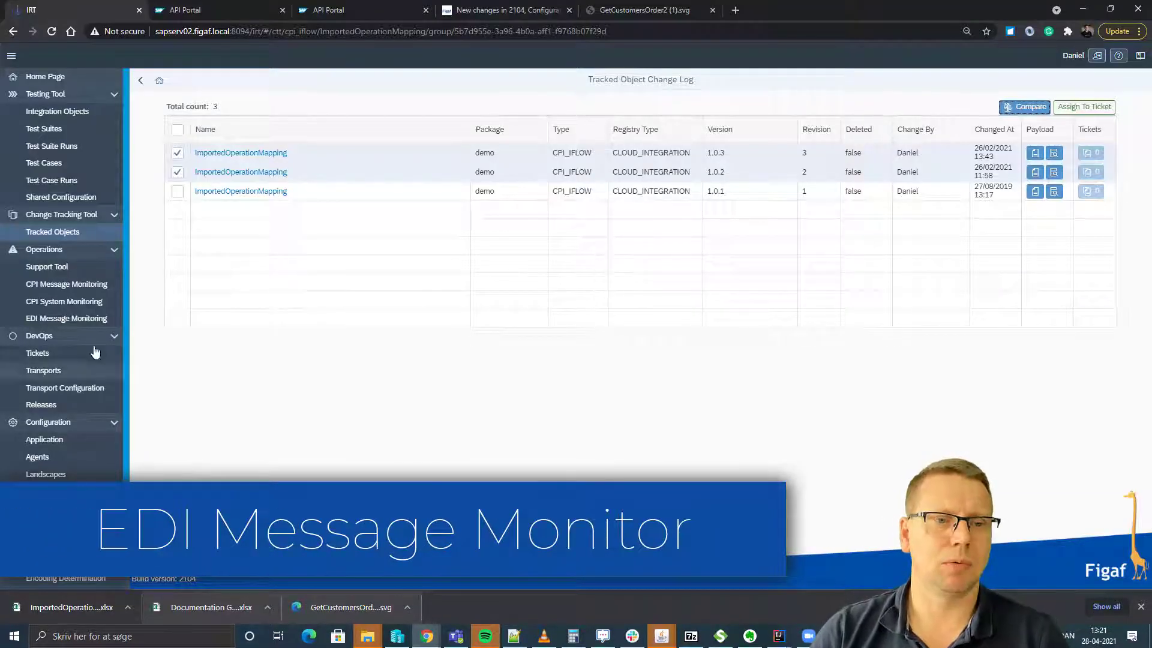
In EDI Message Monitoring, examine the object selection, persistence period and download options for a new integration object monitor without saving it.
click(81, 317)
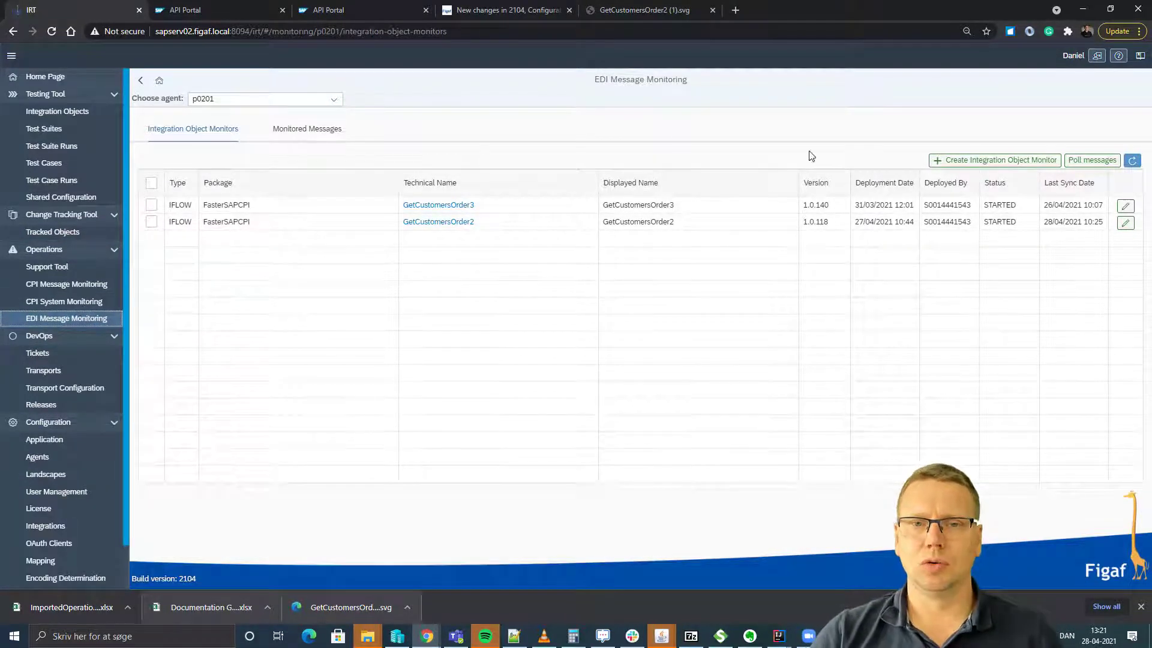
click(1018, 161)
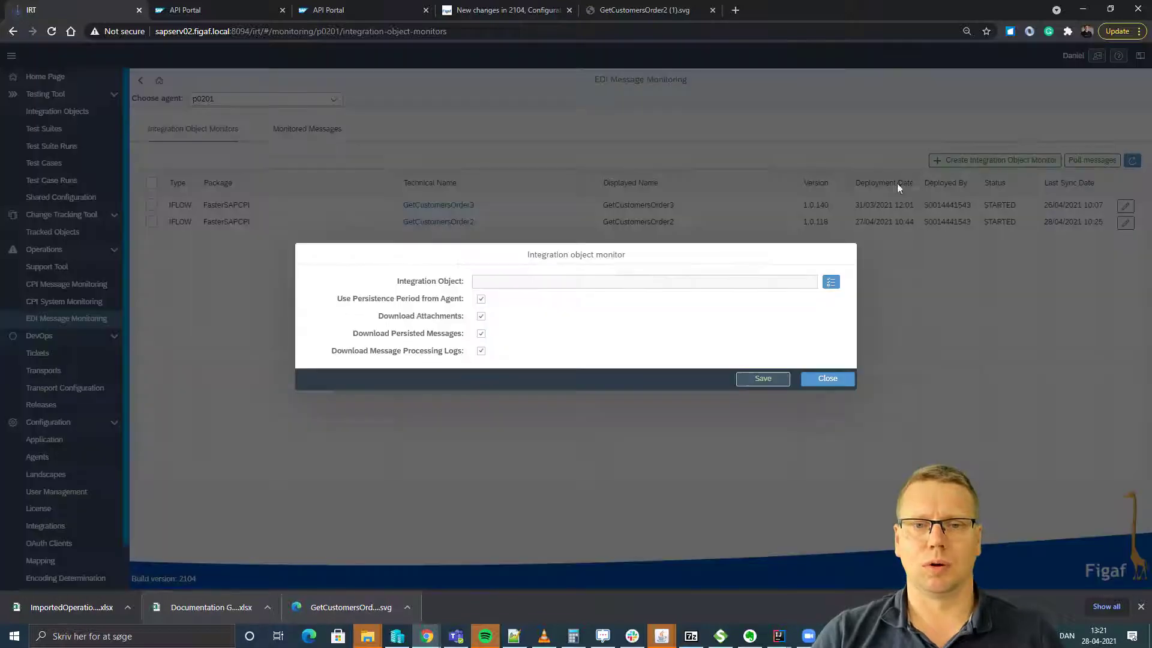
click(837, 283)
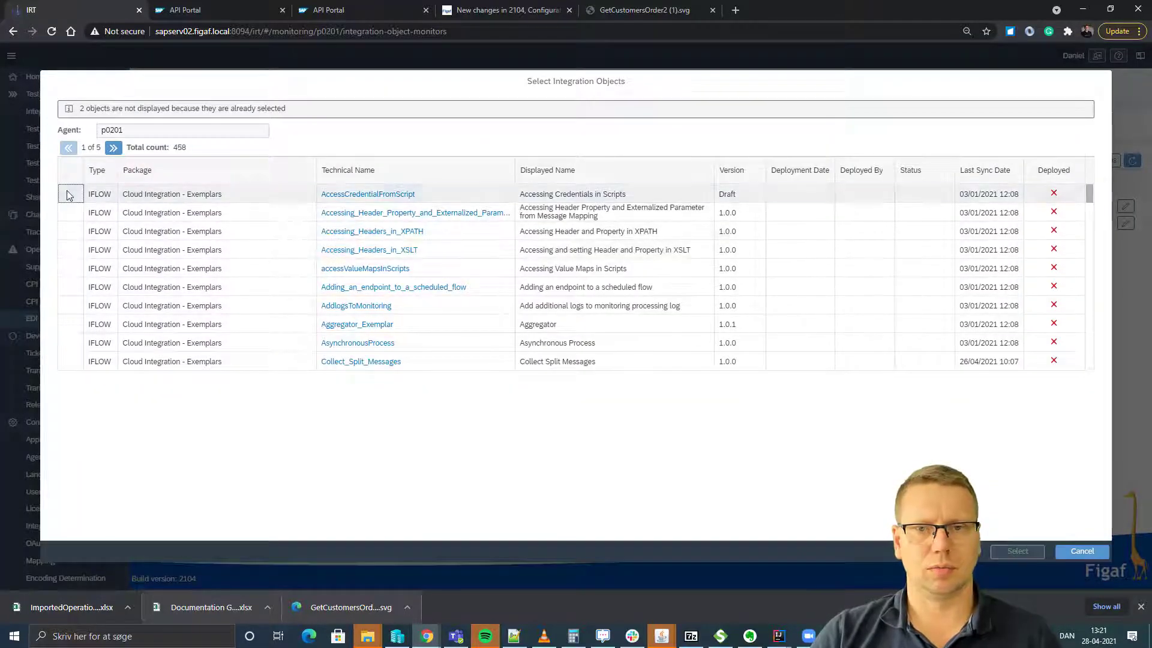
click(1073, 552)
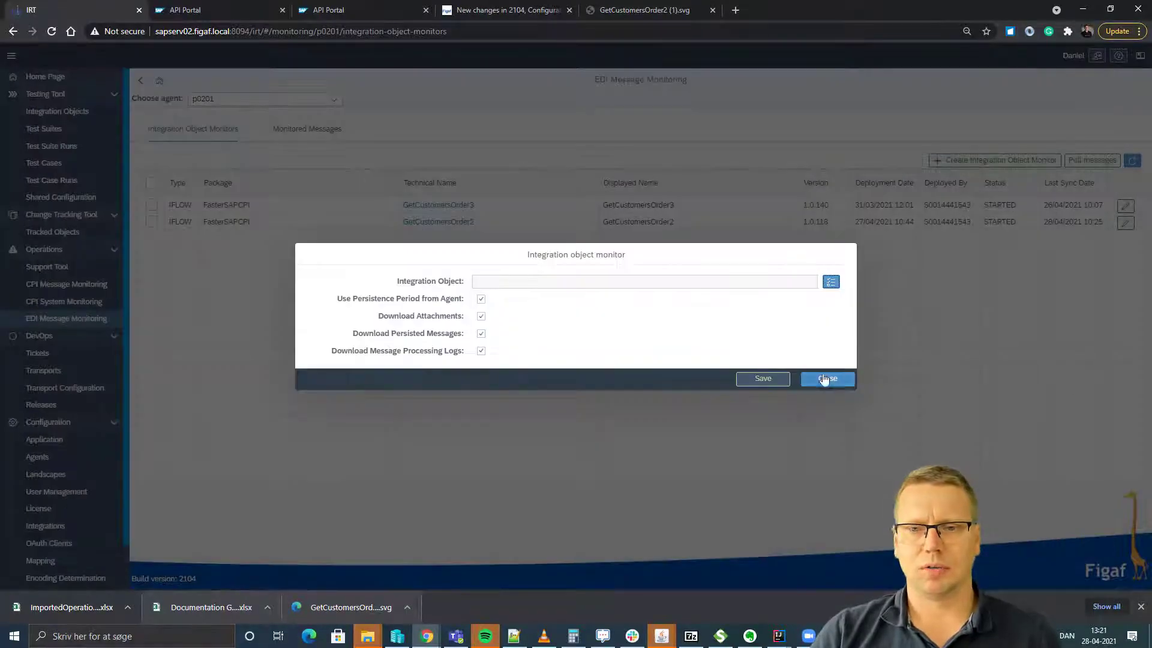
click(481, 298)
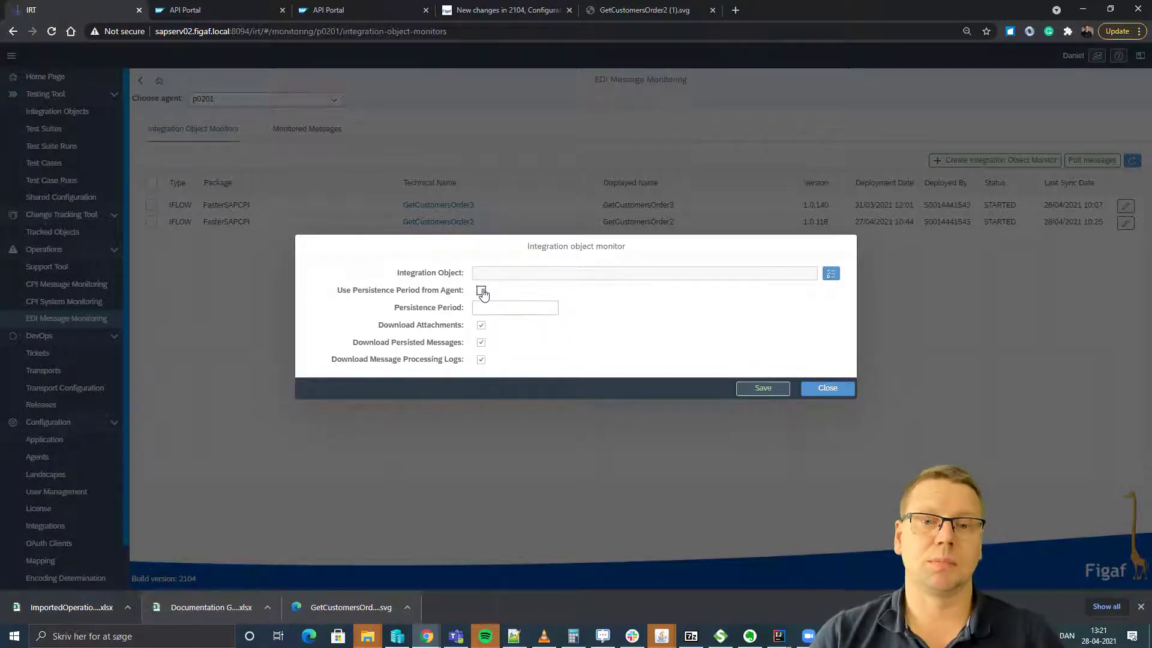
click(481, 291)
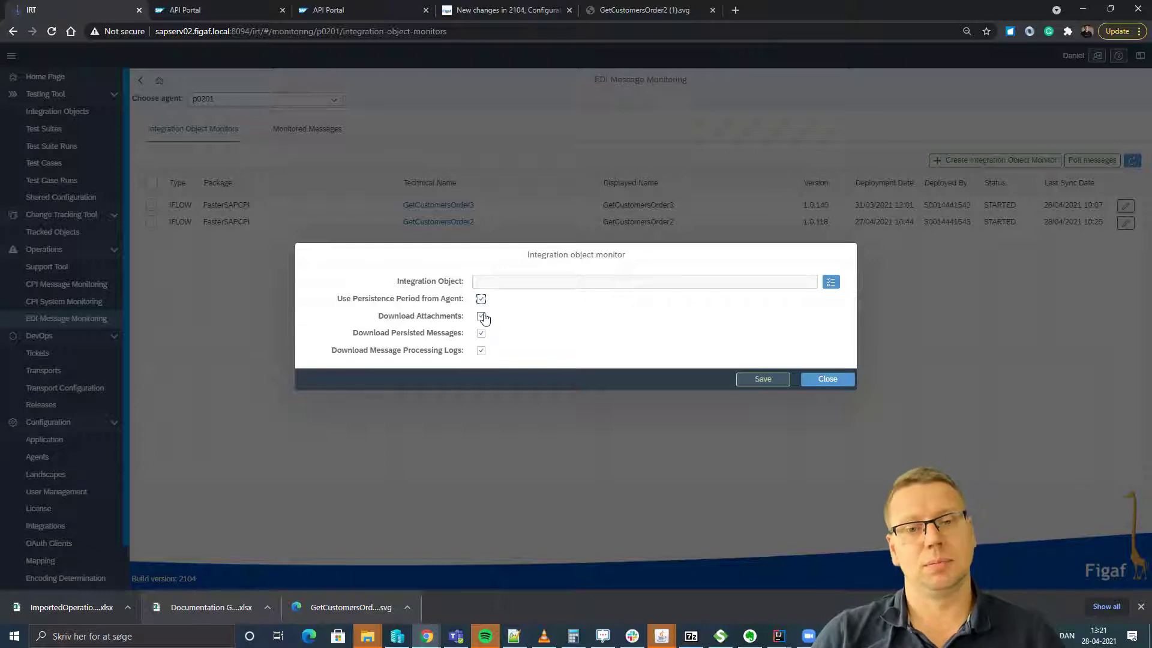
drag(439, 319, 399, 319)
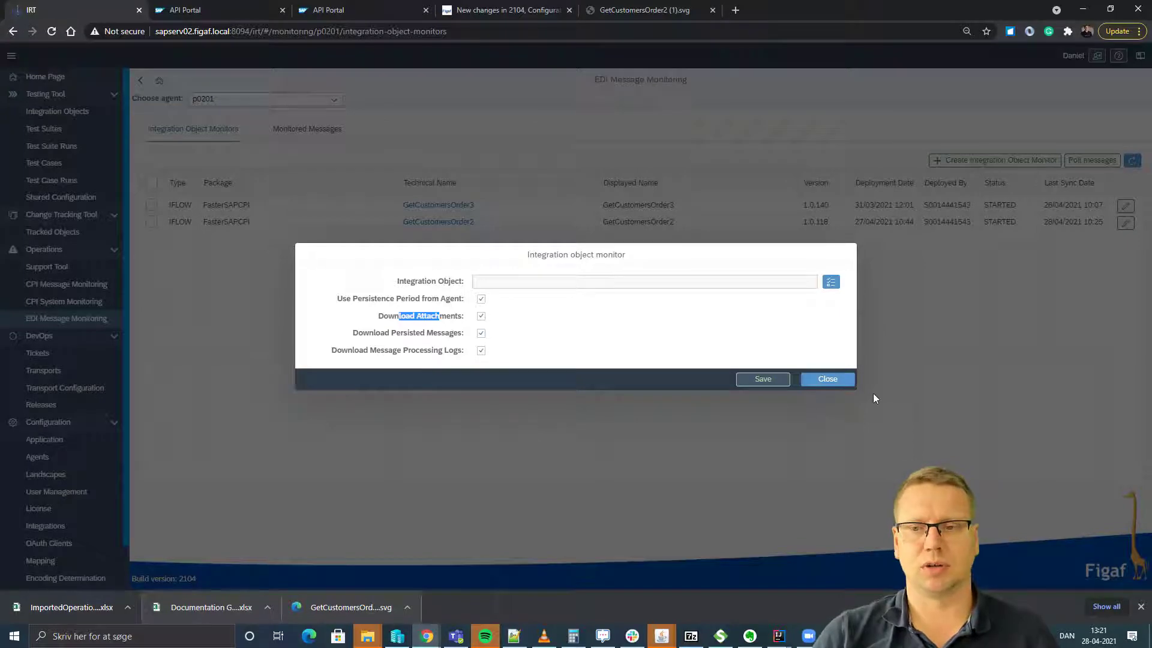
click(826, 378)
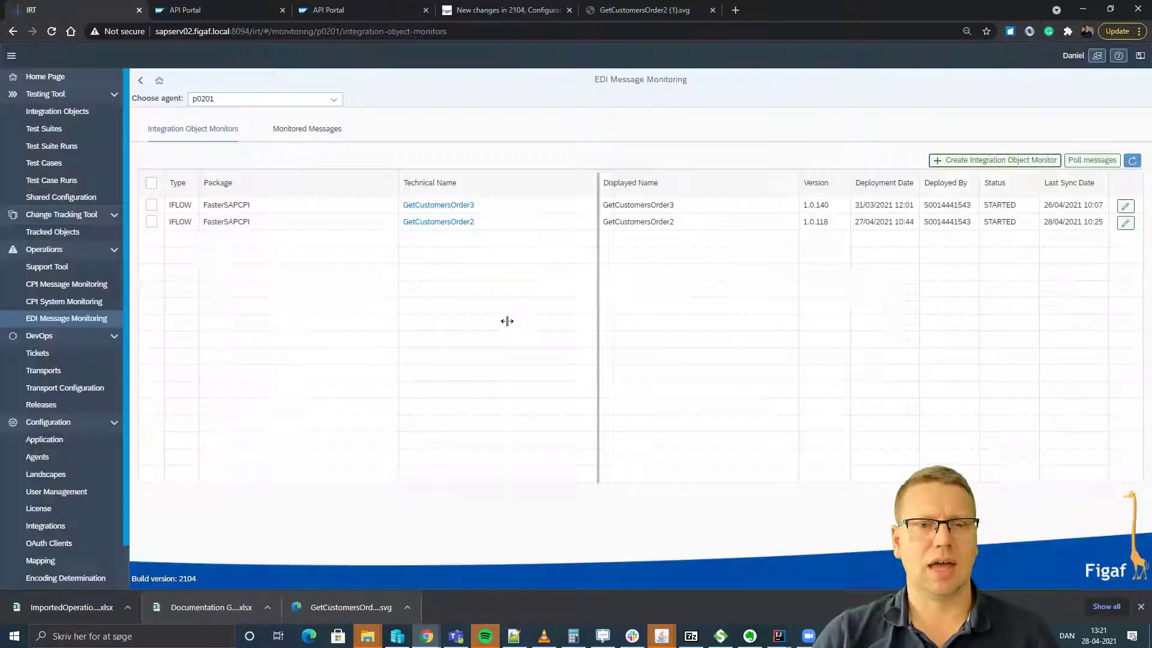
View the inbound2 and FinalMsg payloads of the first monitored GetCustomersOrder2 message.
click(329, 131)
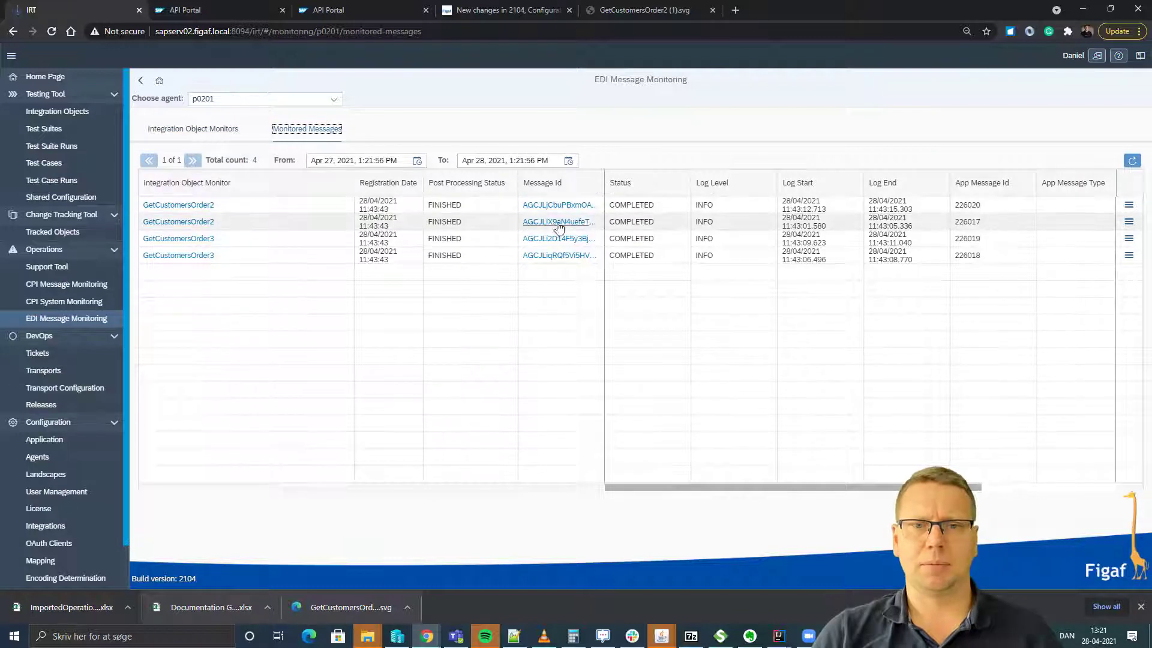
click(1130, 206)
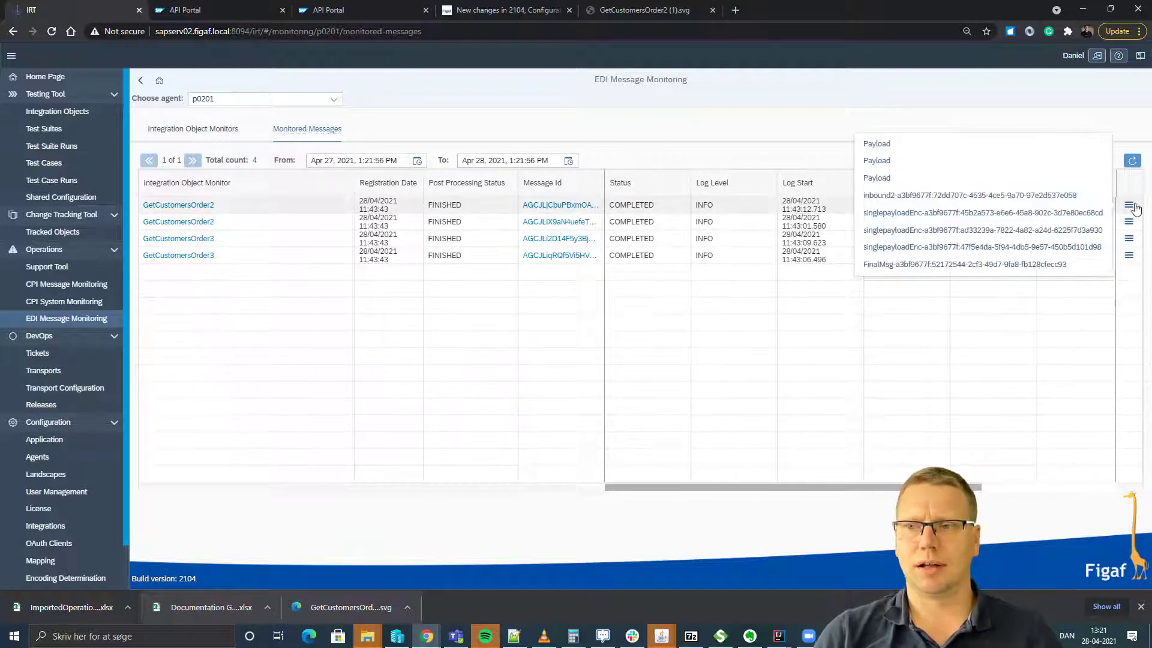
click(899, 203)
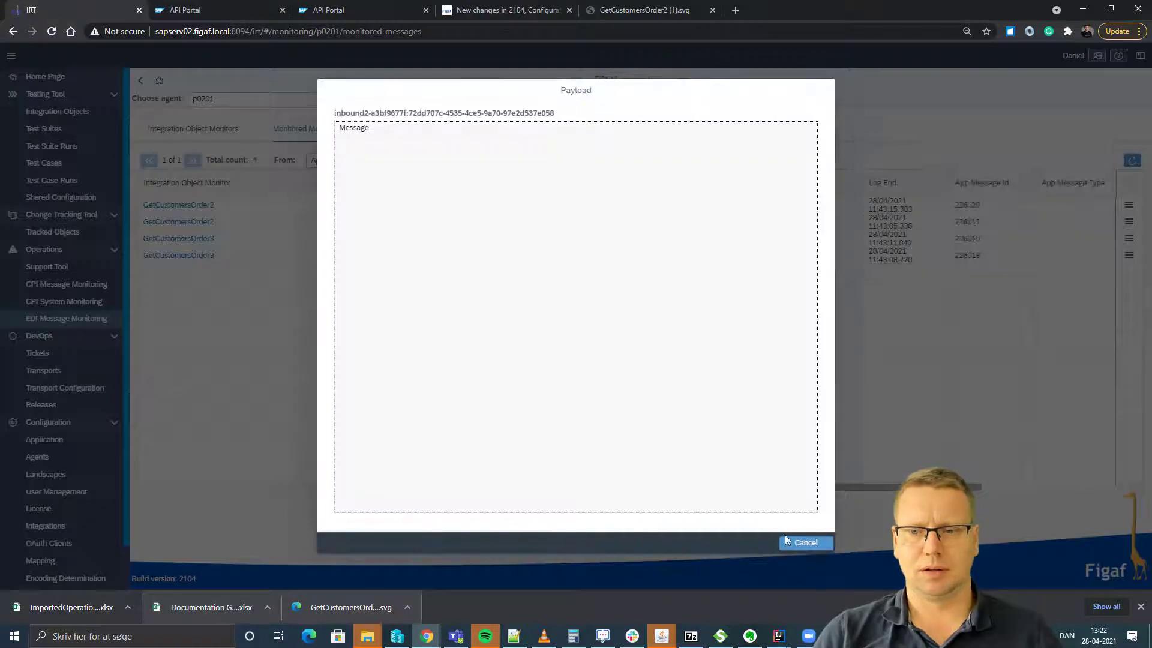
click(804, 542)
click(1128, 208)
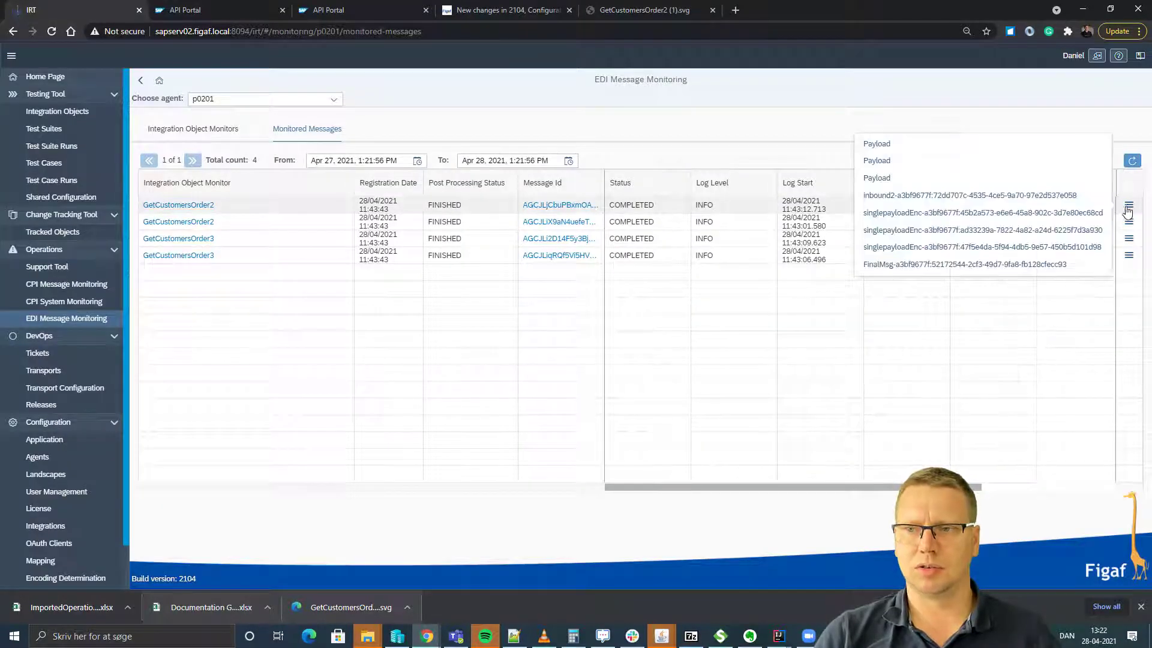
click(1054, 269)
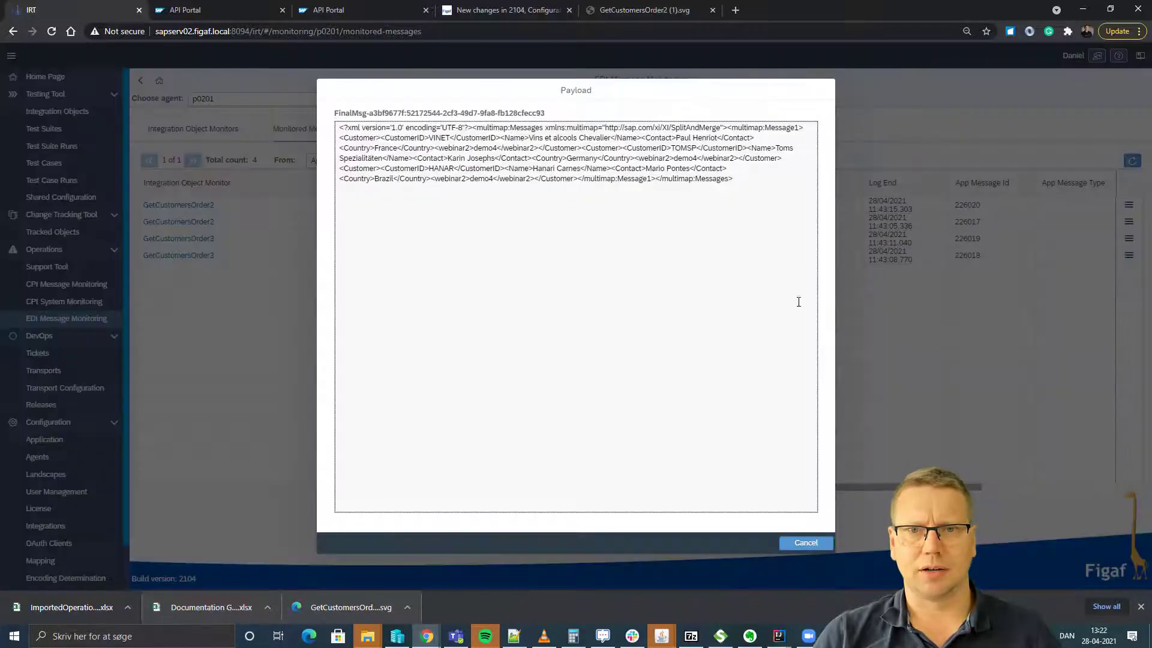
click(802, 543)
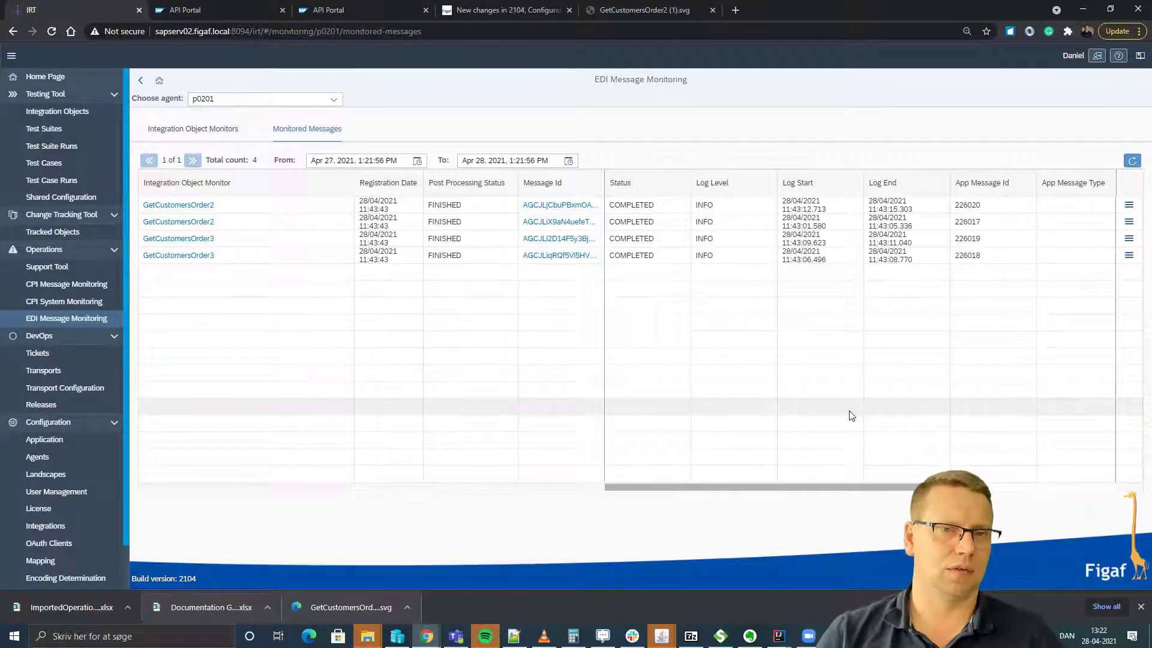
Show the integration object monitors for agent D75 and examine the Invoice01_OA monitor's persistence period setting without saving changes.
click(204, 131)
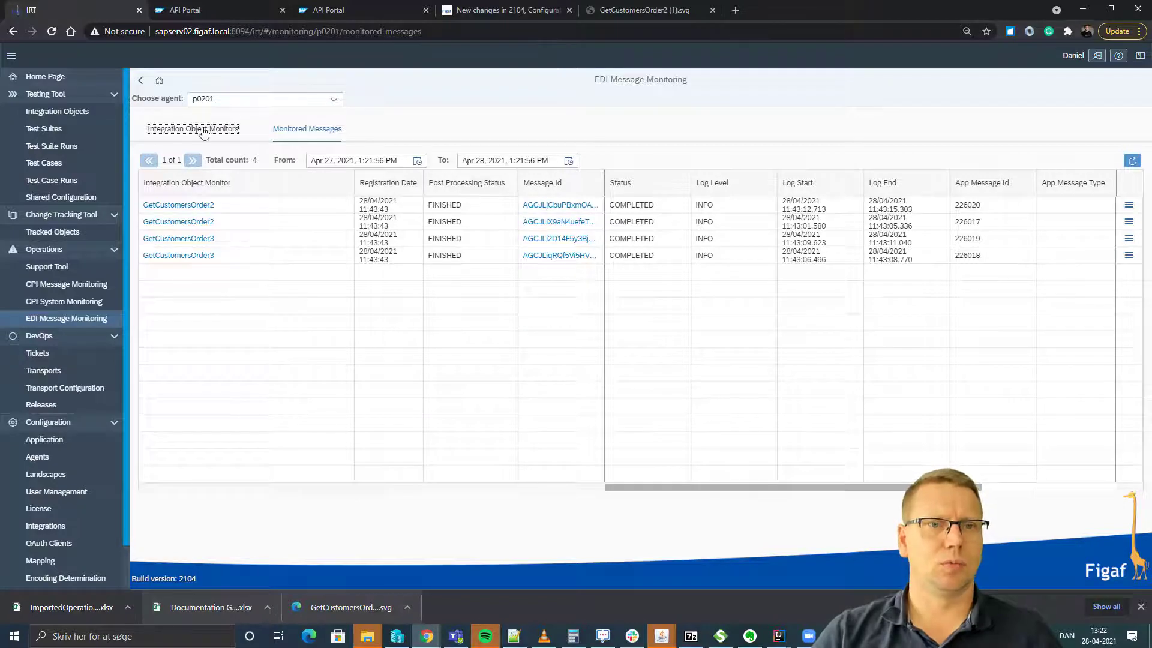
click(257, 99)
click(254, 201)
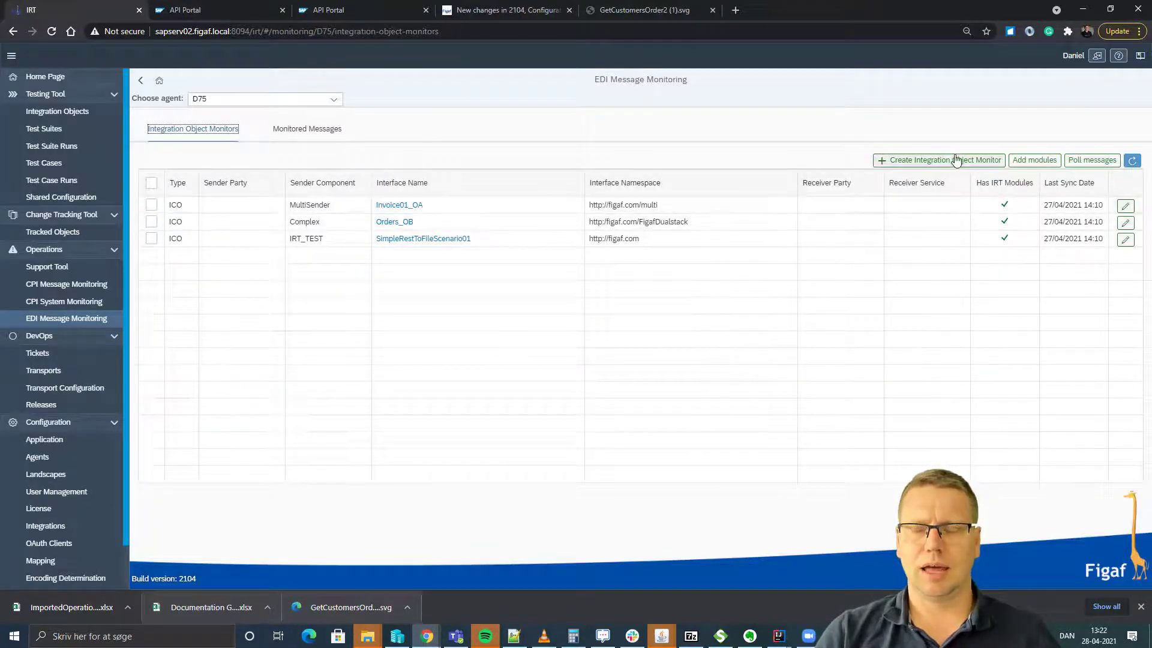
click(1125, 206)
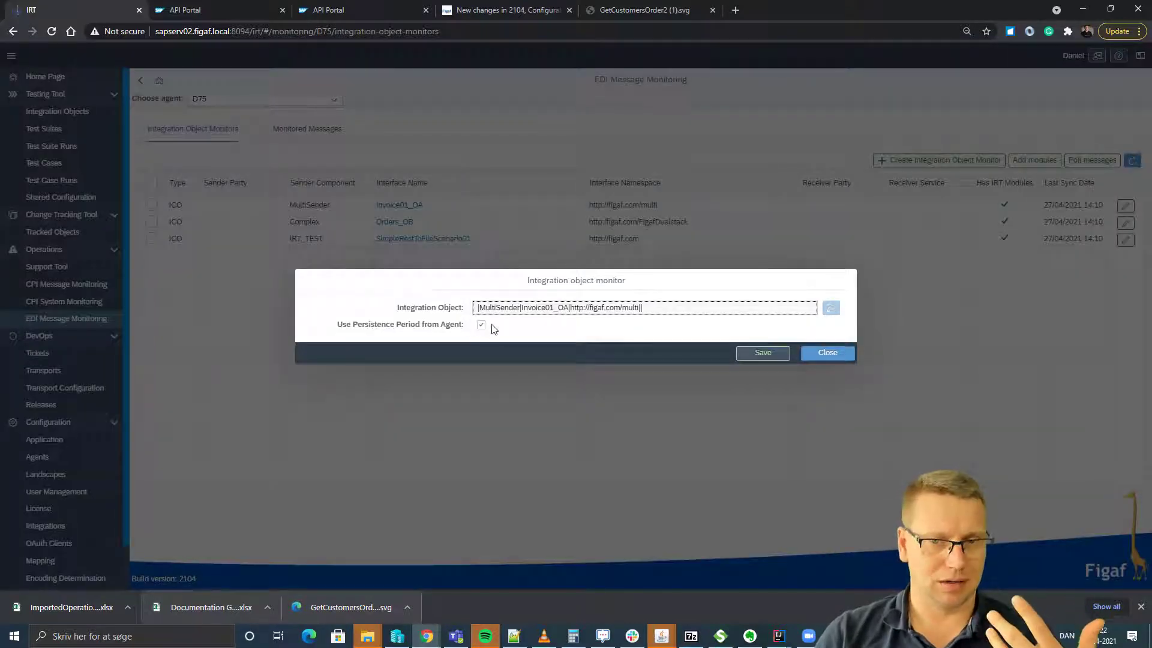
click(828, 352)
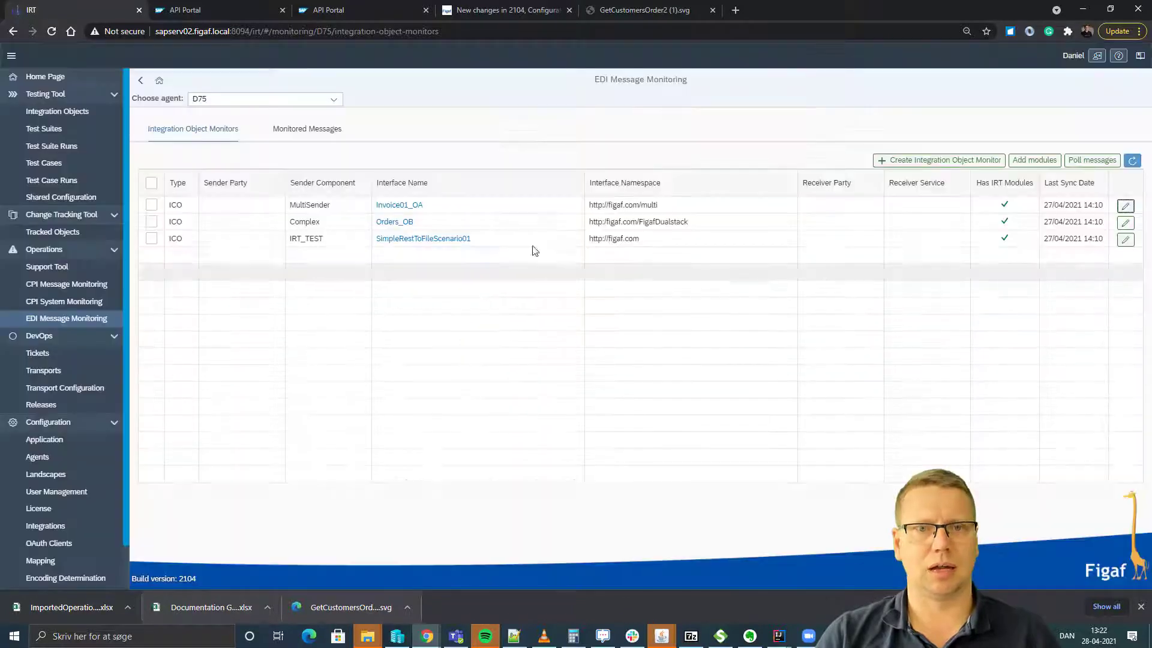
List agent D75's monitored messages with the start of the date range set to Apr 17, 2021.
click(322, 136)
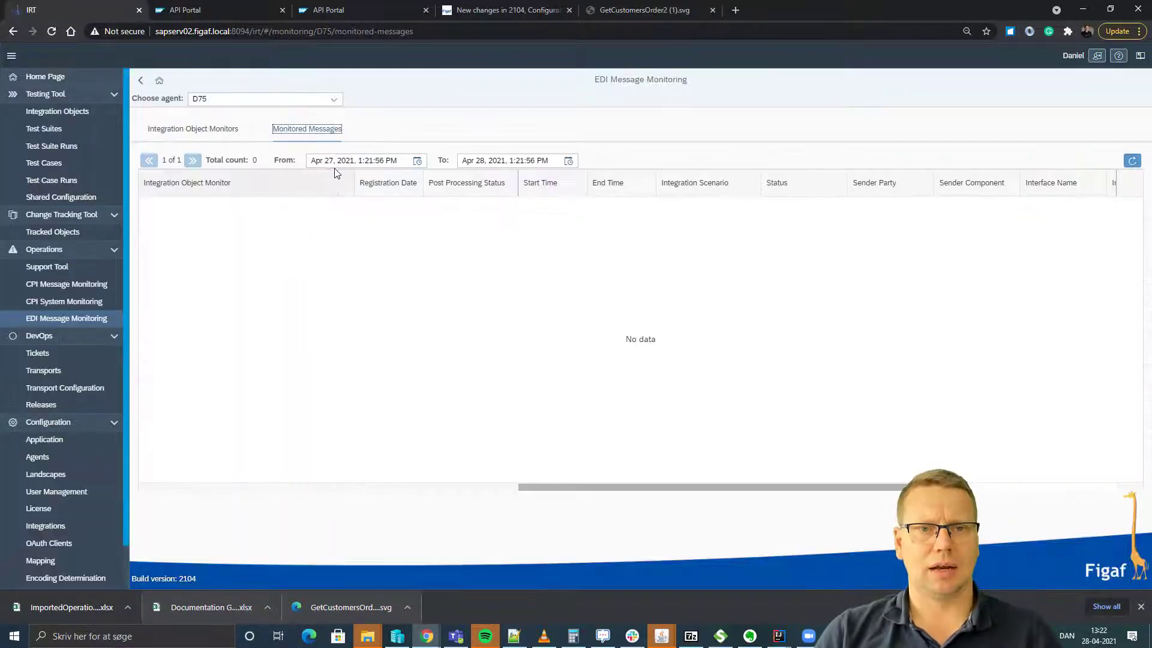
click(333, 162)
key(BackSpace)
text(1)
key(Return)
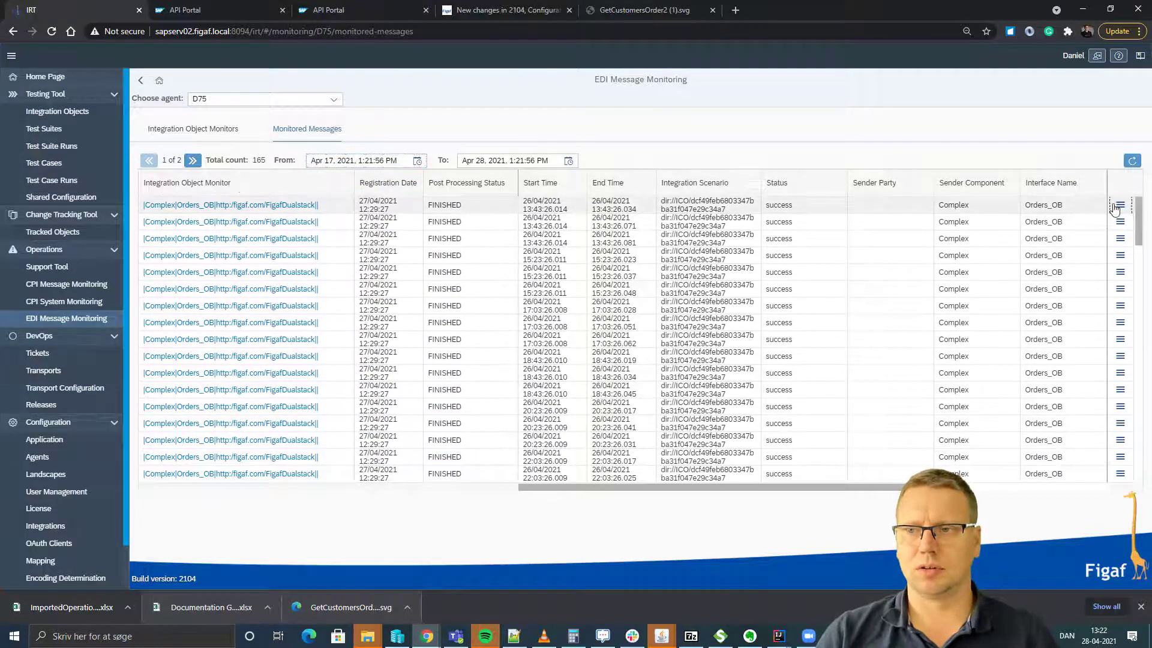
View the metadata of the first monitored Orders_OB message.
click(1120, 205)
click(1089, 202)
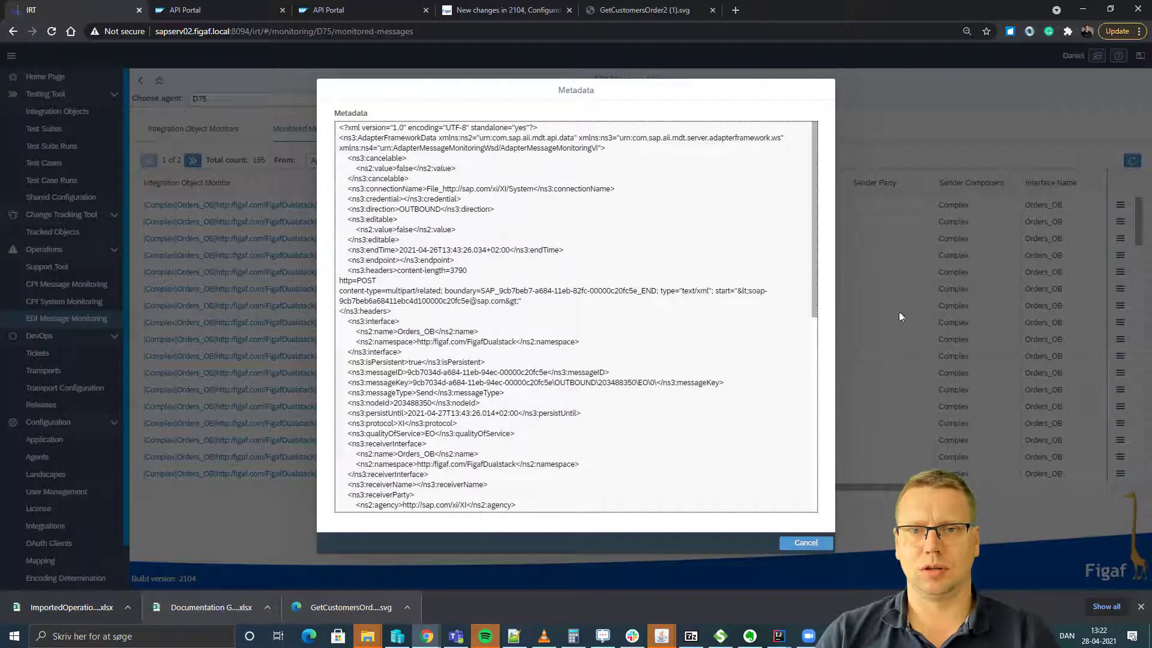
click(1080, 228)
Read the irtLogStage1 payload of the first monitored Orders_OB message through to its order lines and close it.
click(1119, 221)
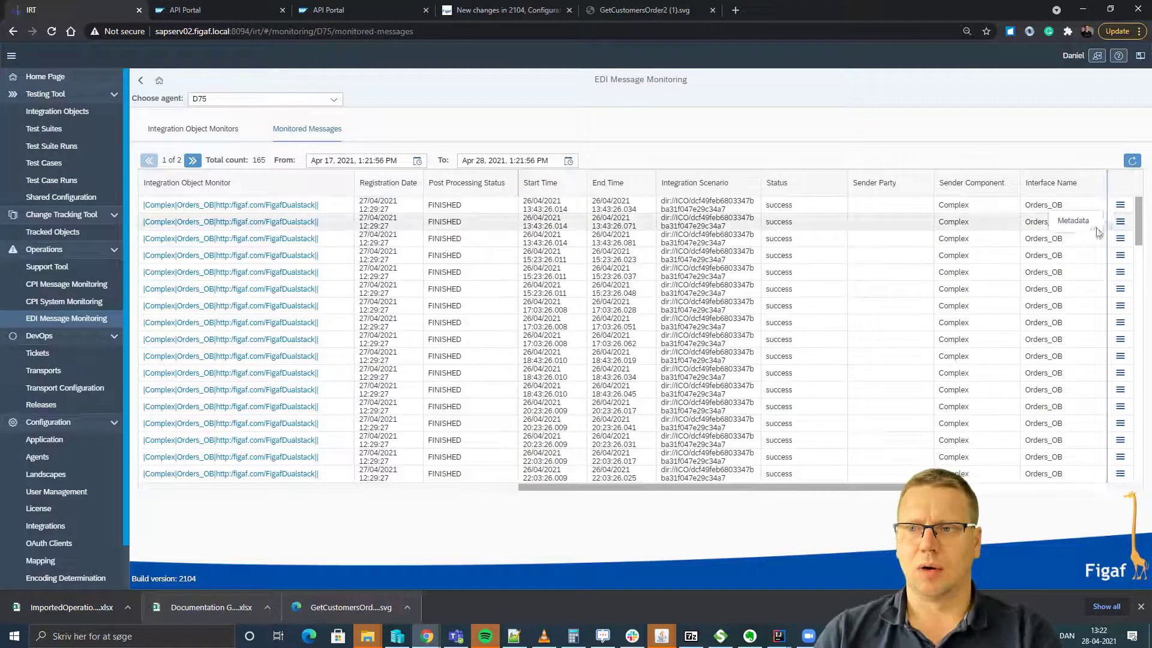
click(1117, 206)
click(1073, 213)
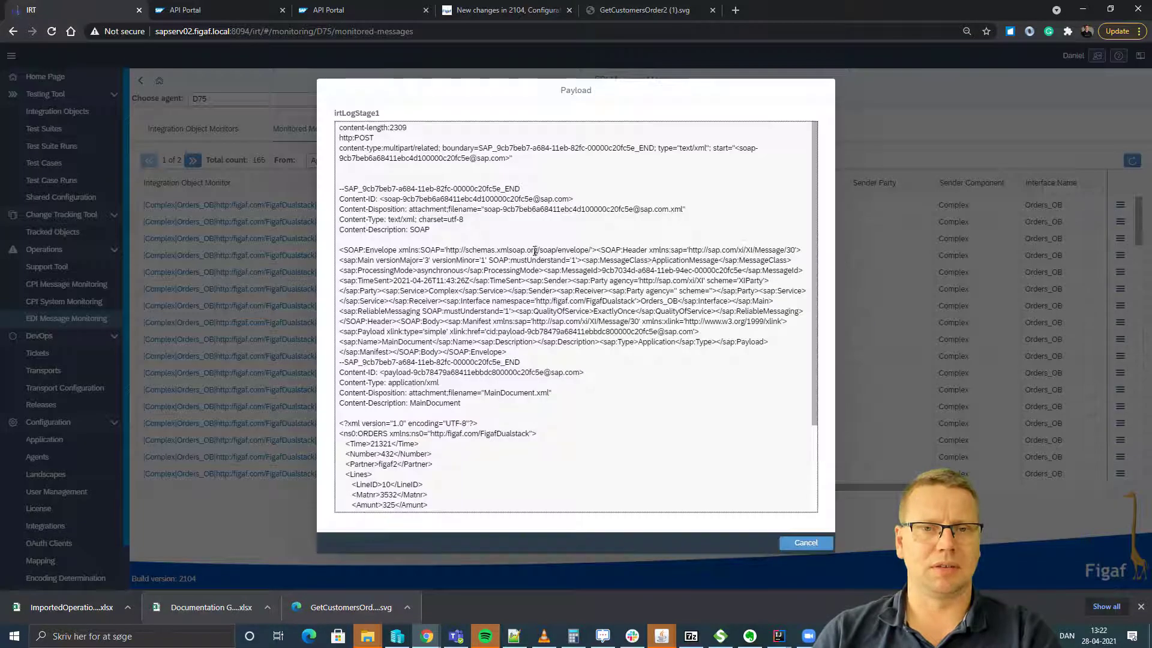
scroll(513, 260, down, 3)
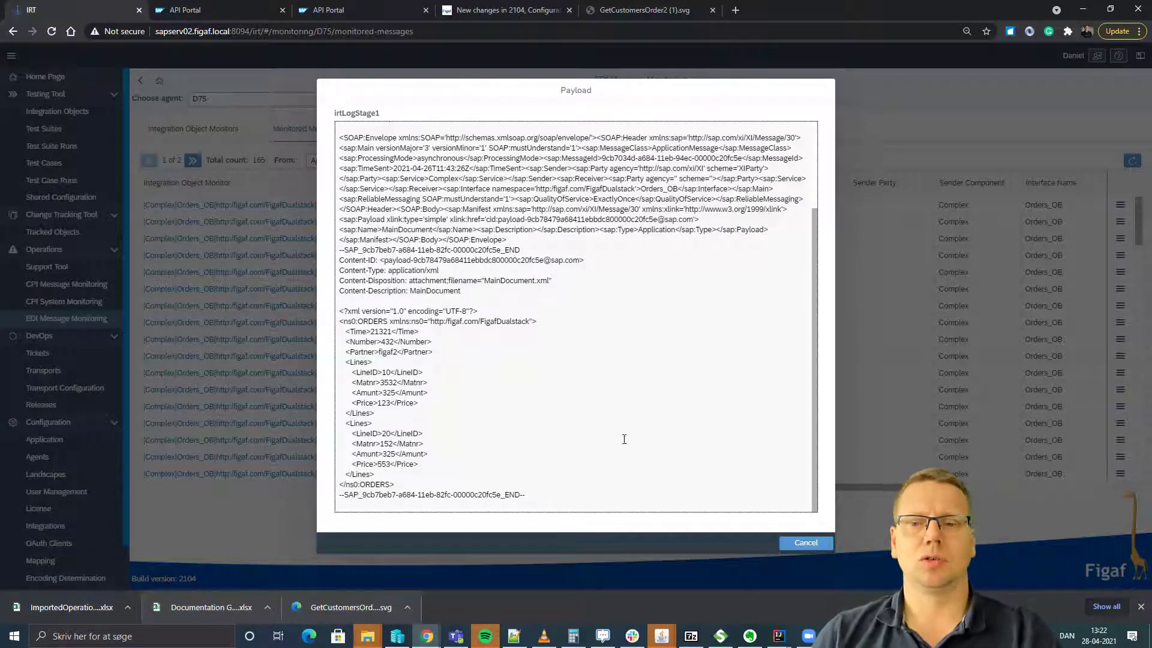
click(781, 545)
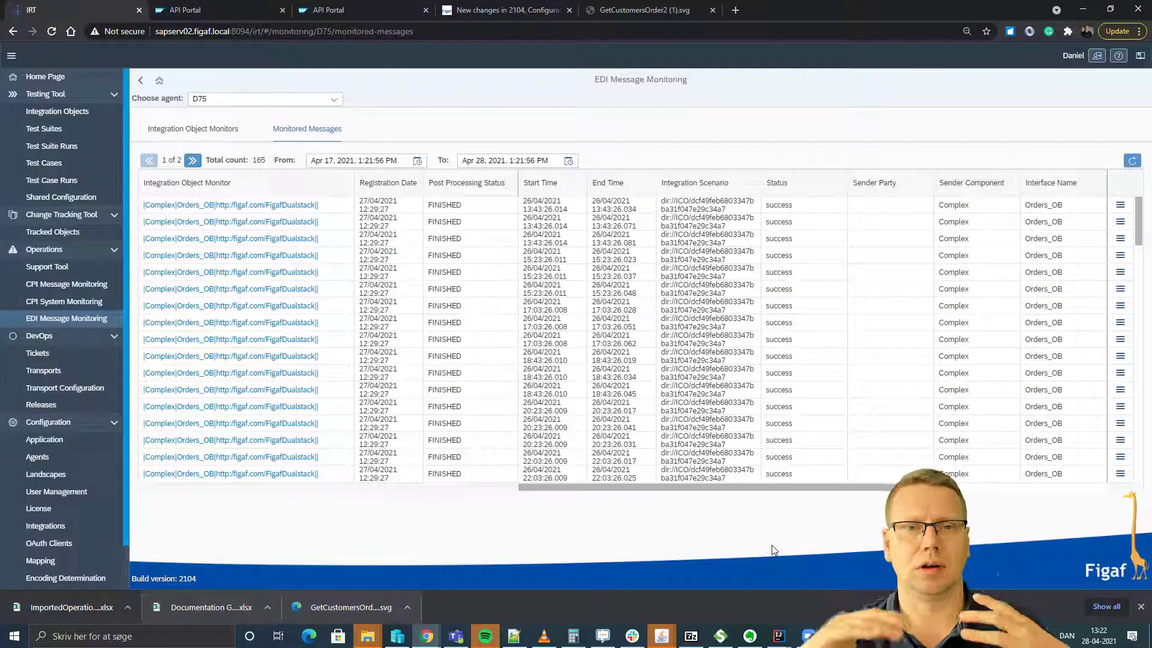